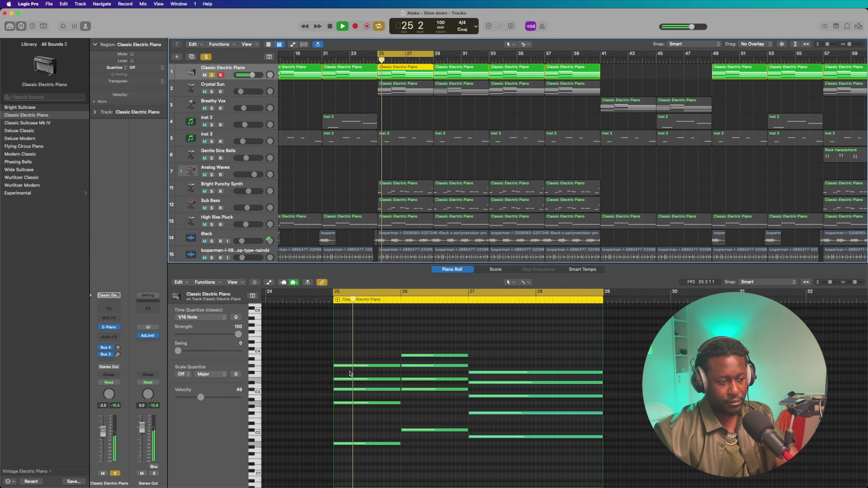
Stop playback and view the Vintage Electric Piano instrument on the Classic Electric Piano track, then close it
key("space")
left_click(109, 329)
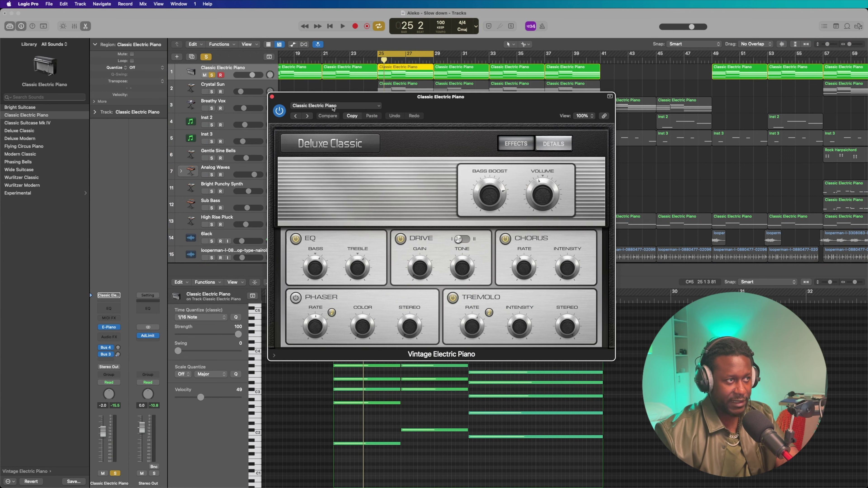
left_click(271, 97)
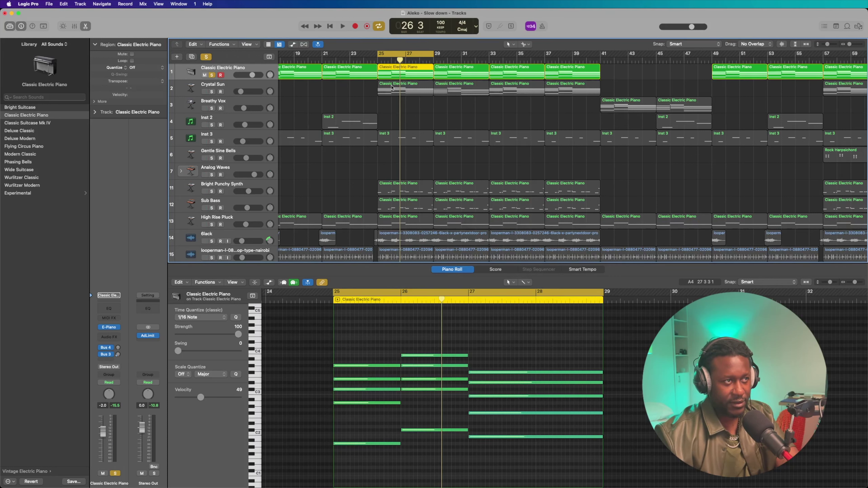
Select the Crystal Sun track and view its Alchemy preset, closing the instrument window when done
left_click(229, 86)
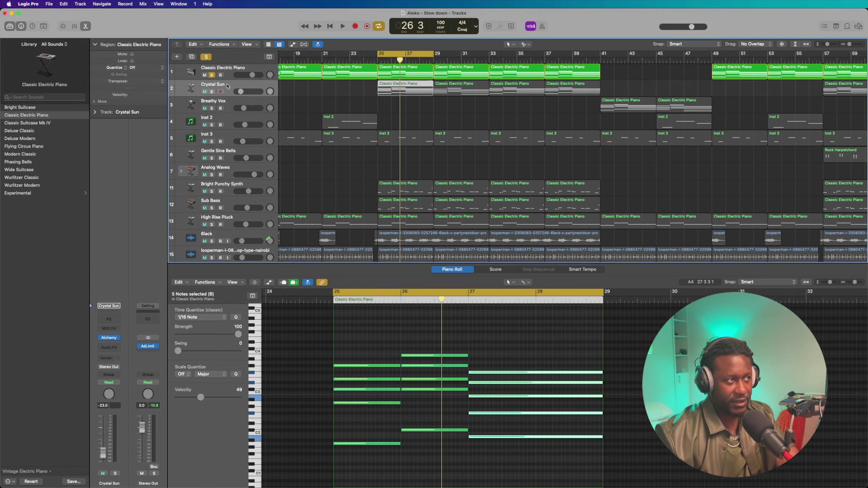
left_click(109, 338)
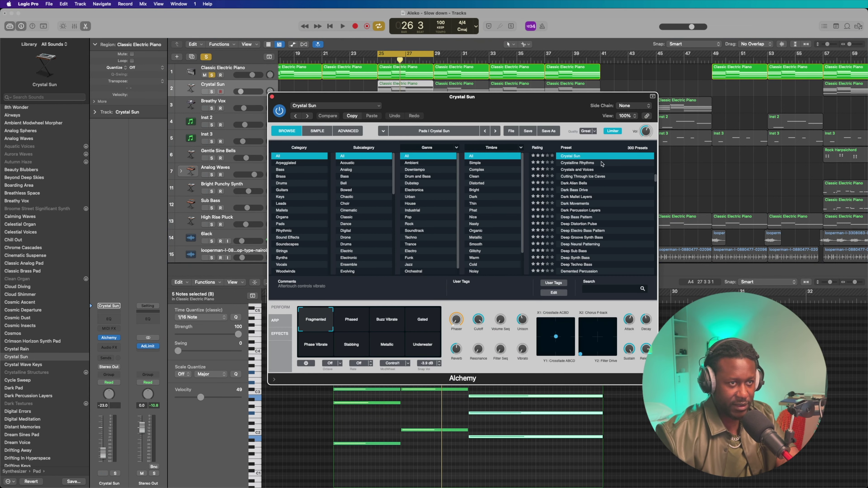
left_click(272, 97)
Solo the Crystal Sun track instead of Classic Electric Piano and start playback to hear it alone
left_click(212, 91)
left_click(212, 75)
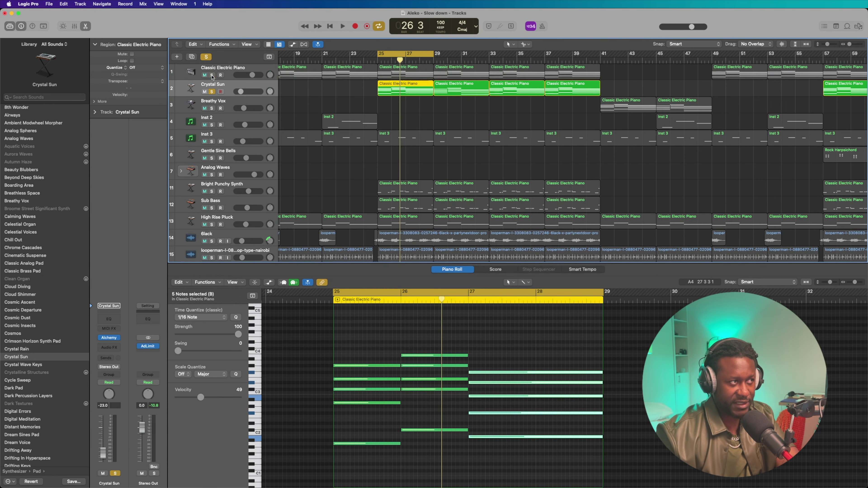
key("space")
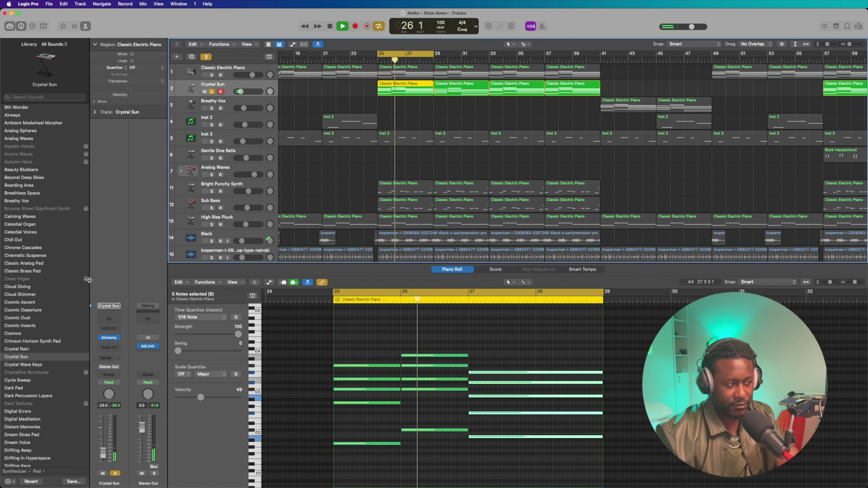
Reopen Crystal Sun's Alchemy instrument, stop playback and place its window clear of the track headers
left_click(109, 338)
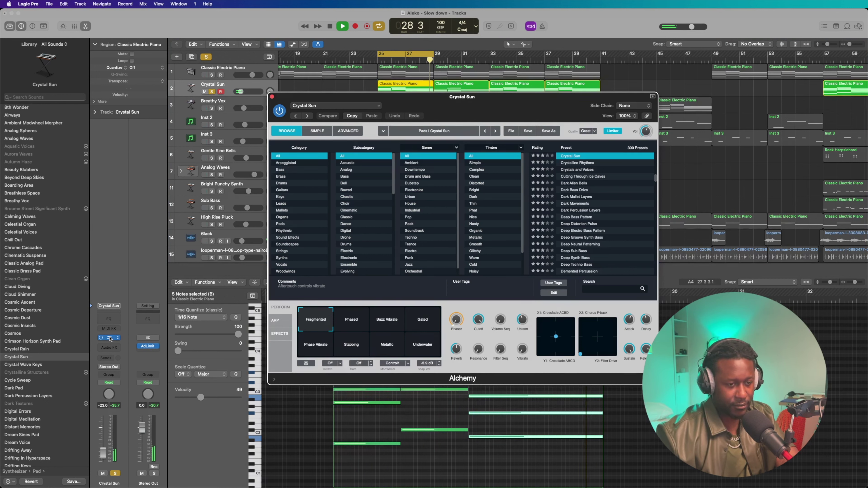
key("space")
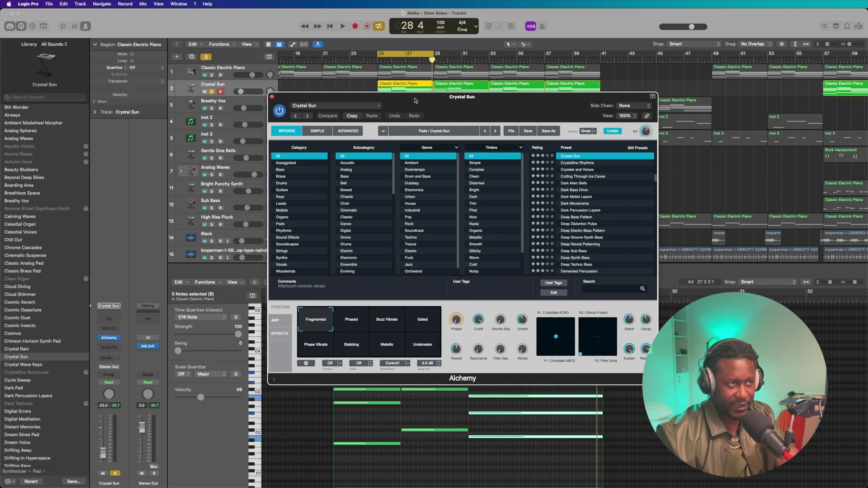
left_click_drag(412, 100, 724, 94)
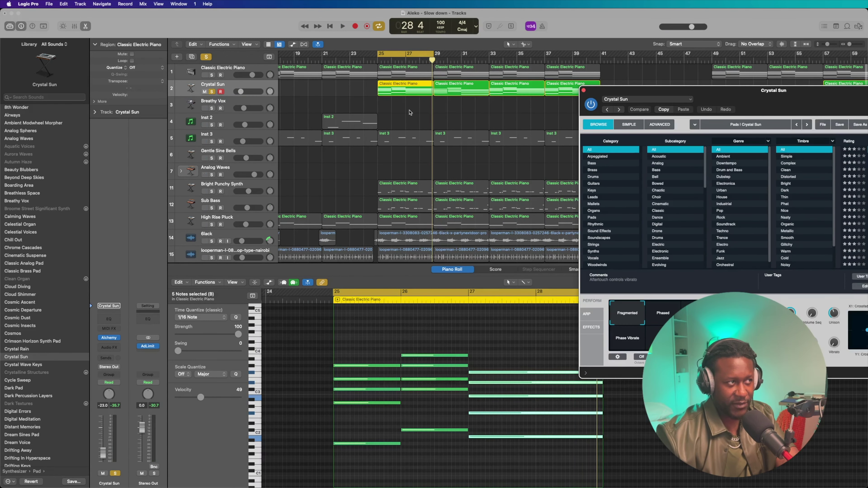
Solo Classic Electric Piano together with Crystal Sun, play the layered chords, and stop playback
left_click(212, 75)
key("space")
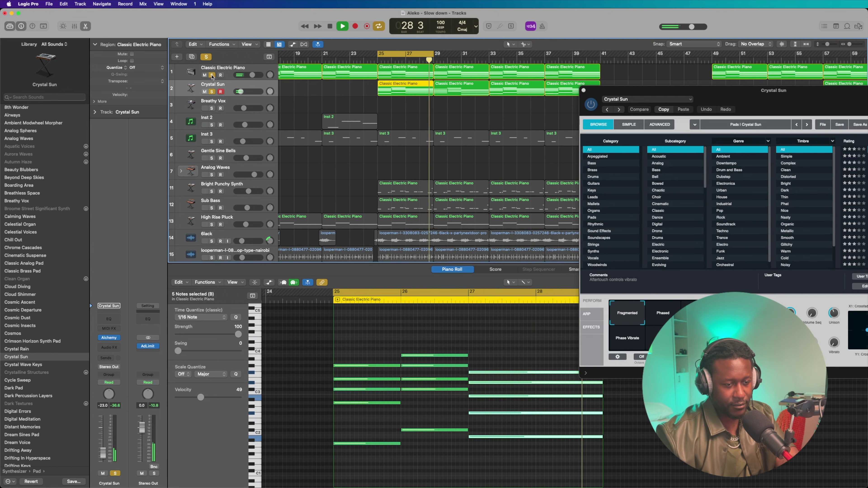
key("space")
scroll(441, 185, "down", 6)
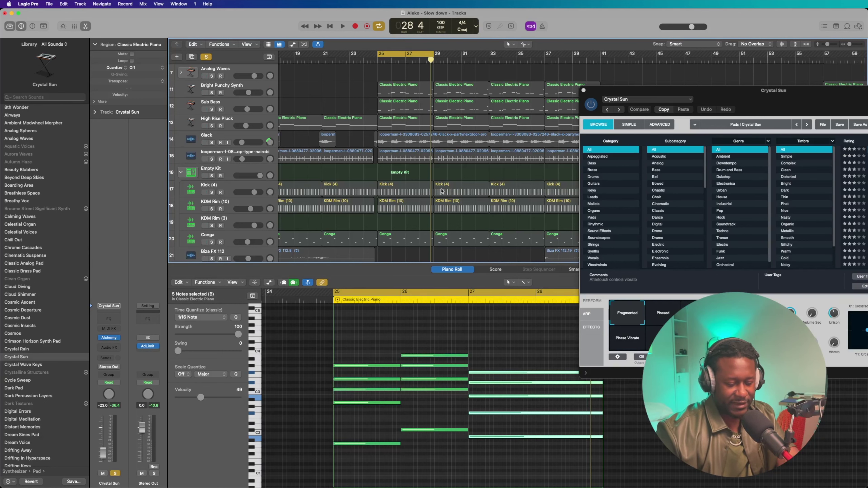
scroll(440, 191, "up", 6)
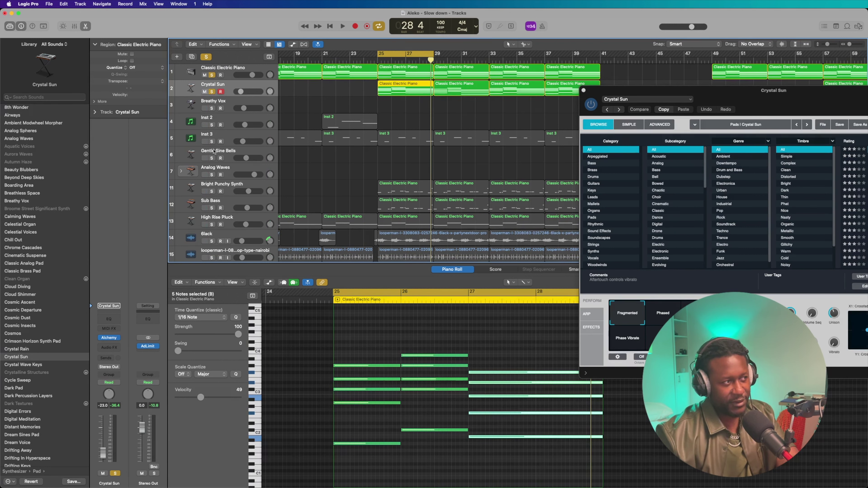
Solo the Inst 3 track and take Classic Electric Piano and Crystal Sun out of solo
left_click(212, 142)
left_click(212, 75)
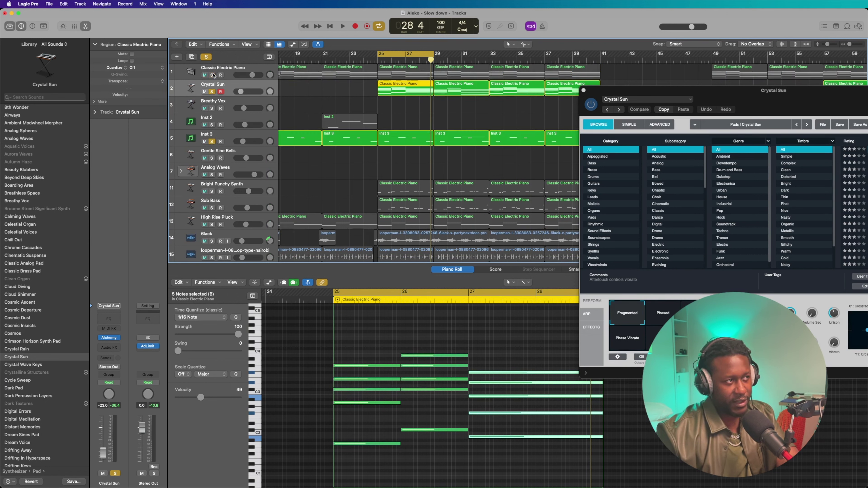
left_click(213, 92)
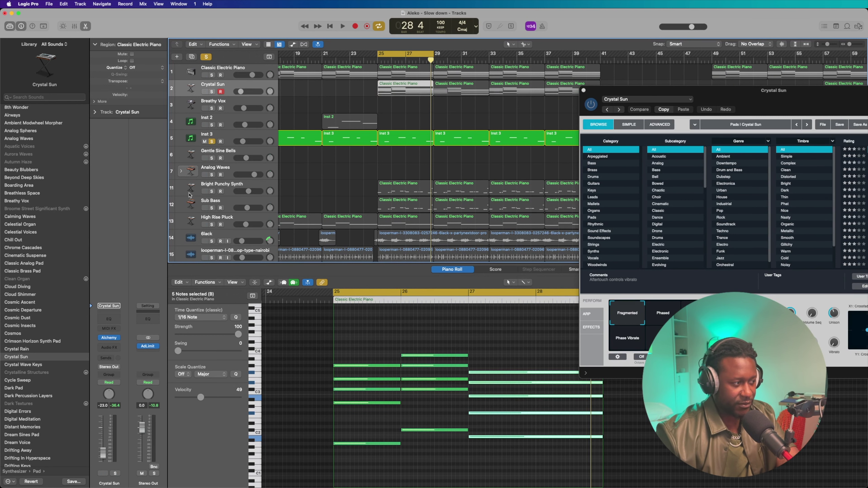
Open the Arcade instrument on Inst 3 and audition several vocal samples of the Behavior kit
left_click(191, 139)
left_click(109, 338)
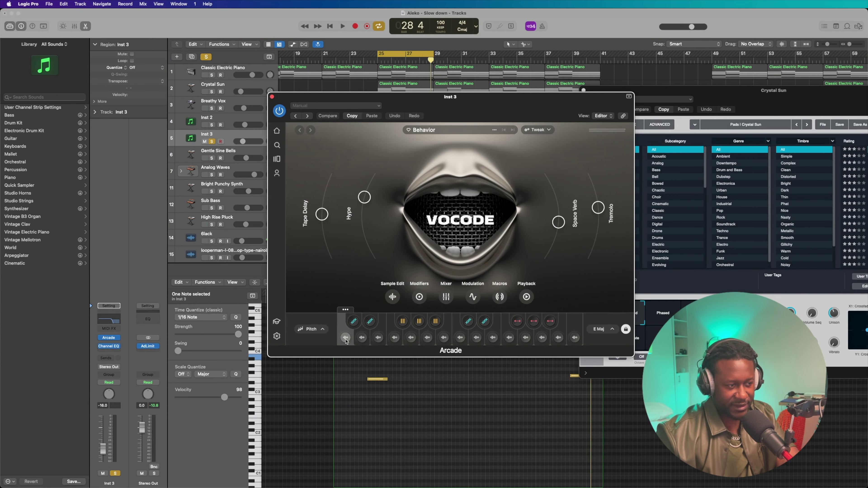
left_click(346, 338)
left_click(361, 338)
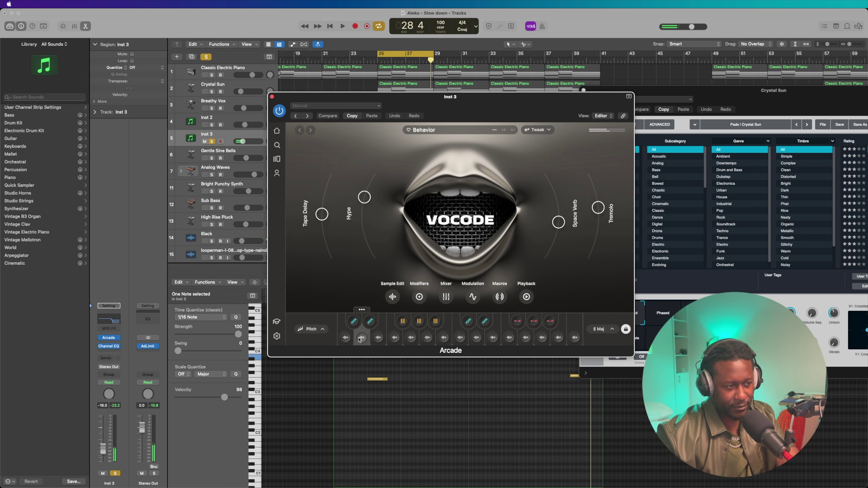
left_click(427, 338)
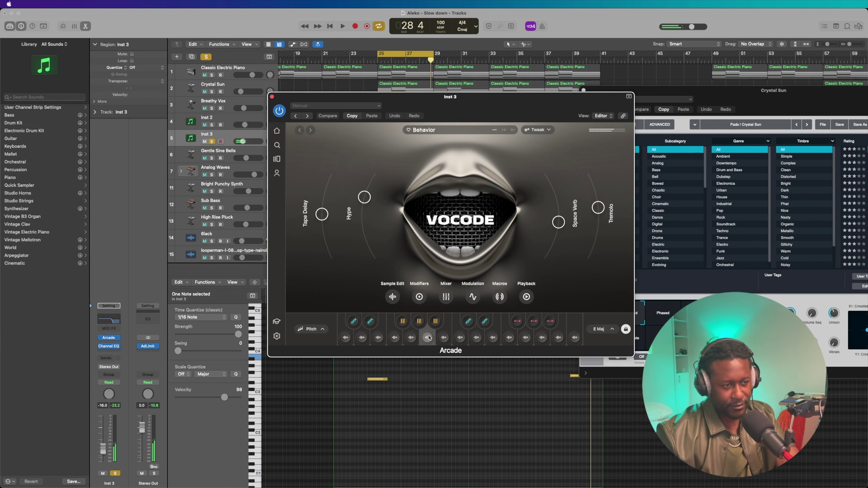
left_click(444, 338)
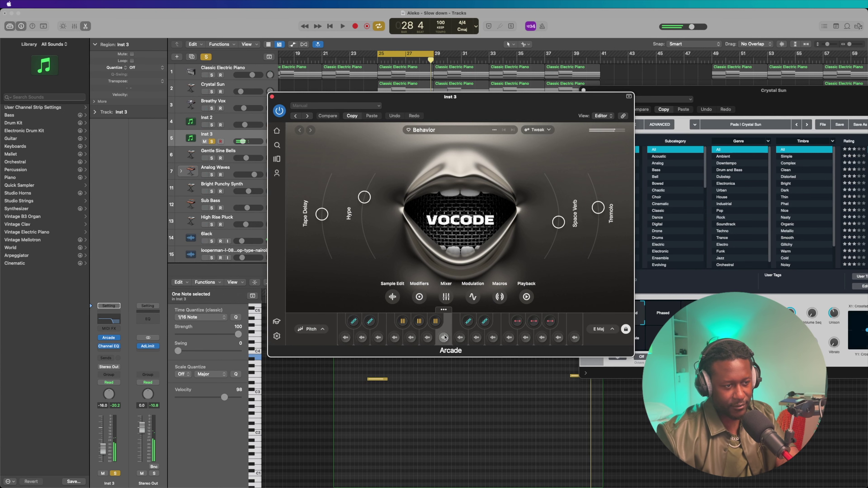
Close the Arcade window and play the cycled section to hear the soloed Inst 3 part, then stop
key("super+w")
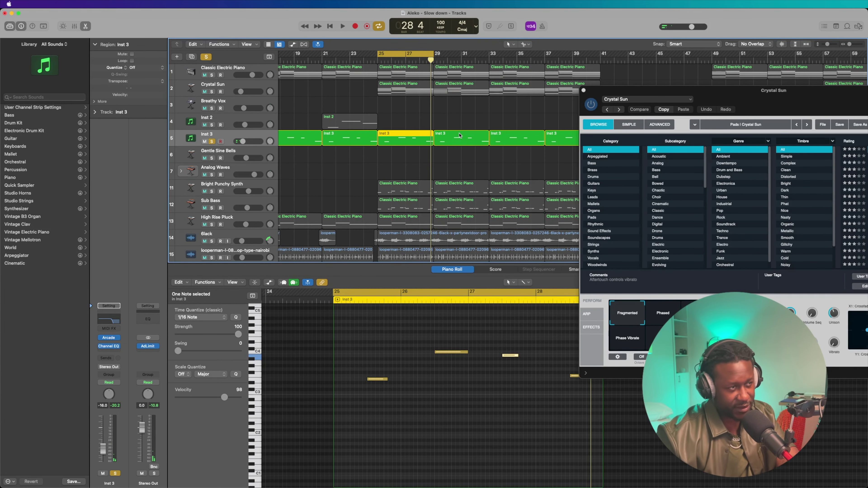
key("space")
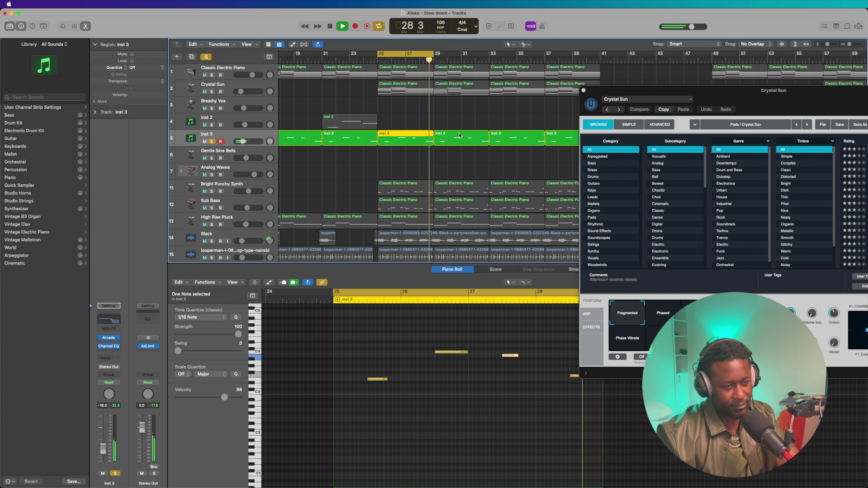
key("space")
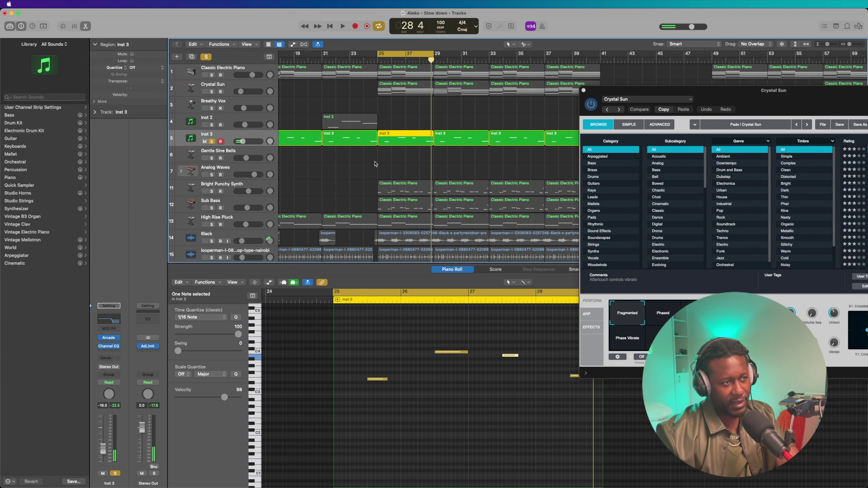
Solo Classic Electric Piano and Crystal Sun alongside Inst 3, play the three parts together, and stop playback
left_click(213, 75)
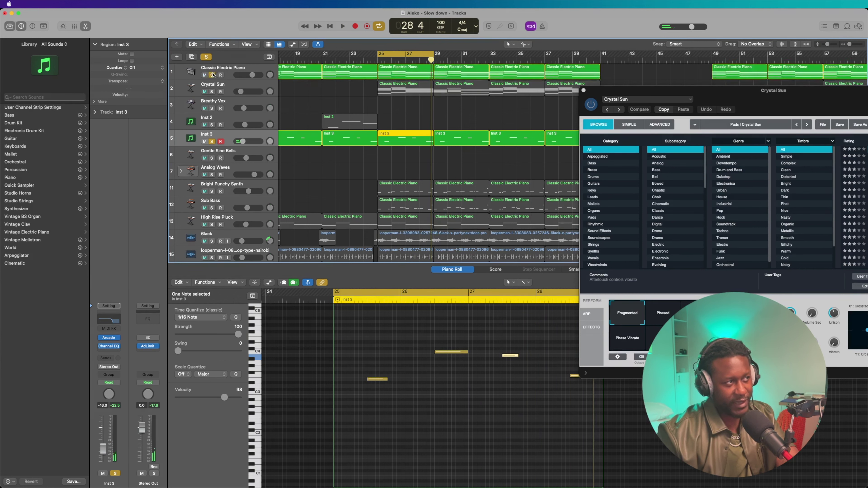
left_click(212, 92)
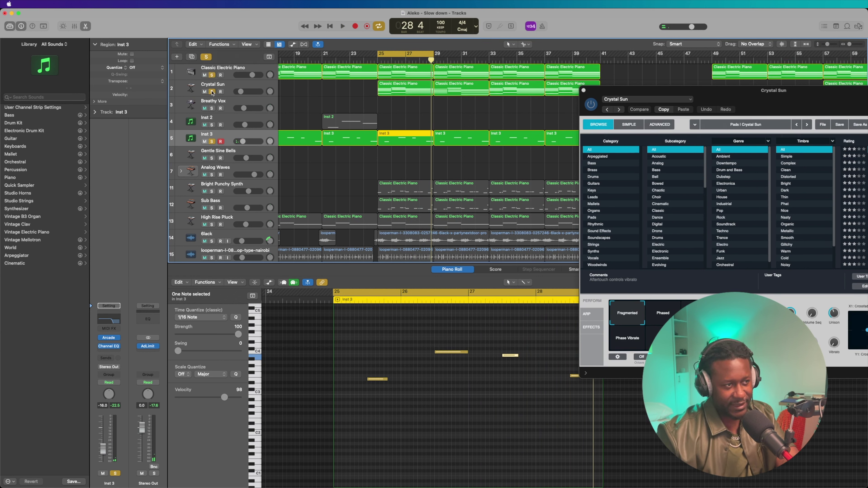
key("space")
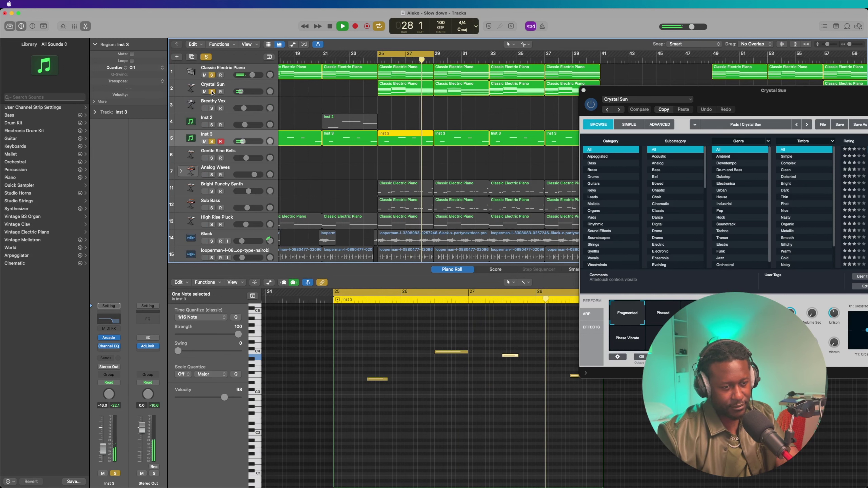
key("space")
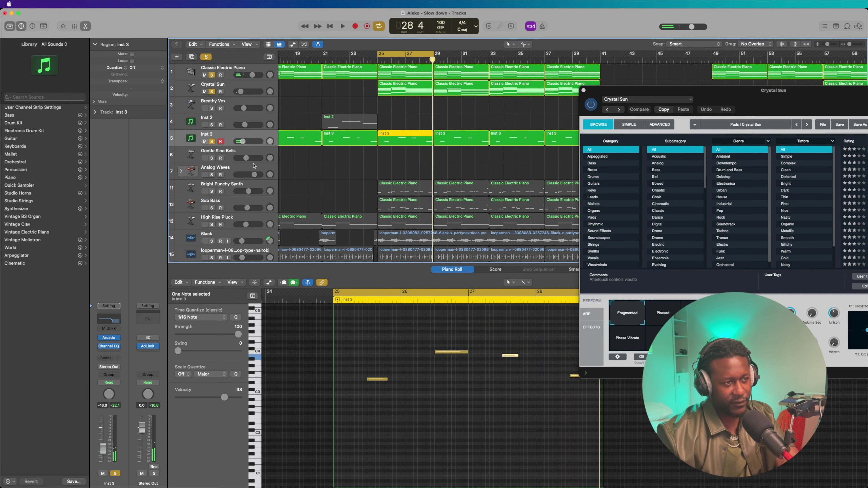
Open the Alchemy instrument on the High Rise Pluck track and move its window clear of the tracks
scroll(324, 184, "down", 5)
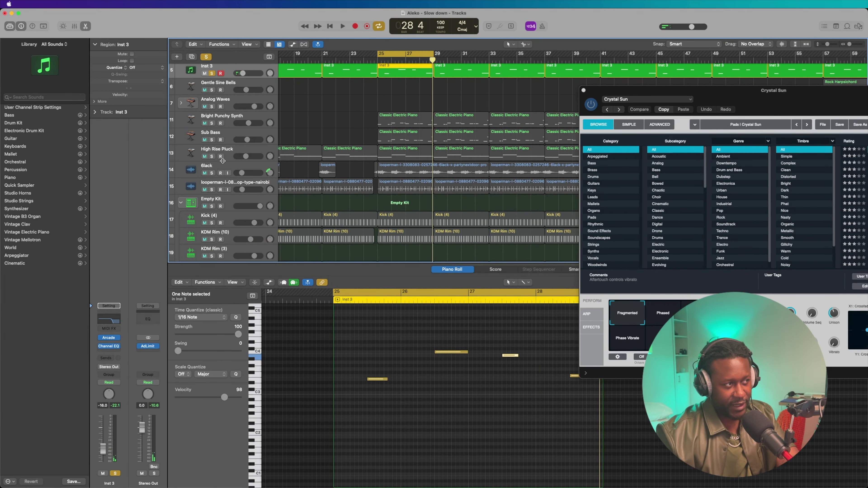
left_click(211, 155)
left_click(110, 339)
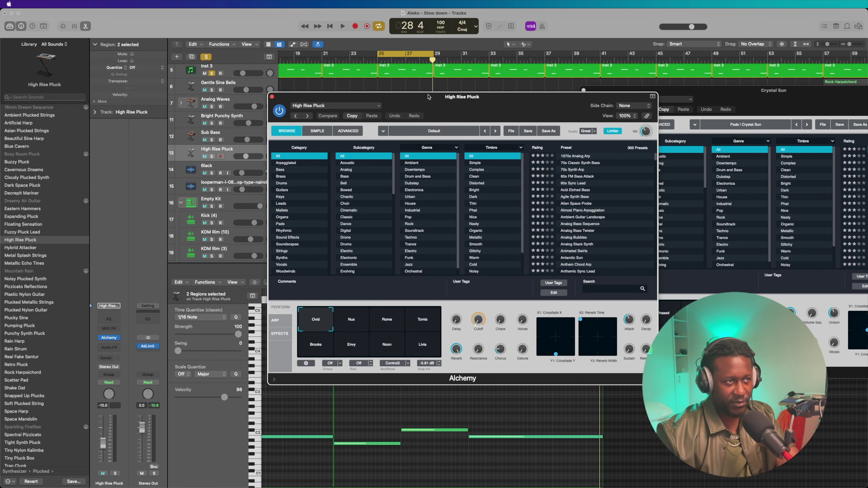
left_click_drag(428, 96, 663, 119)
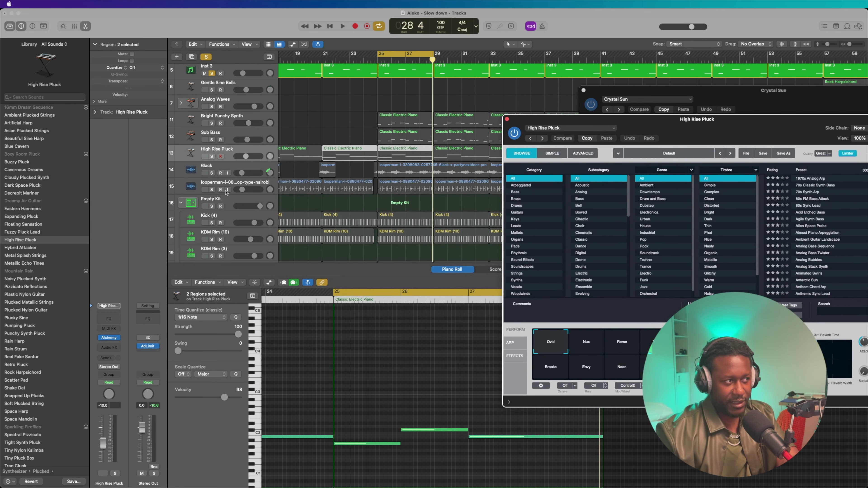
Solo only High Rise Pluck, removing solo from Inst 3, Crystal Sun and Classic Electric Piano, and play its part
left_click(212, 156)
scroll(211, 150, "up", 4)
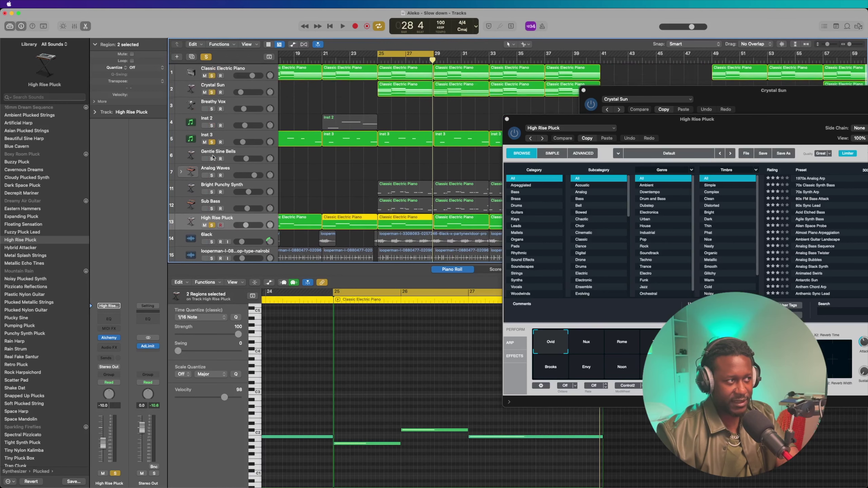
left_click_drag(211, 142, 213, 75)
key("space")
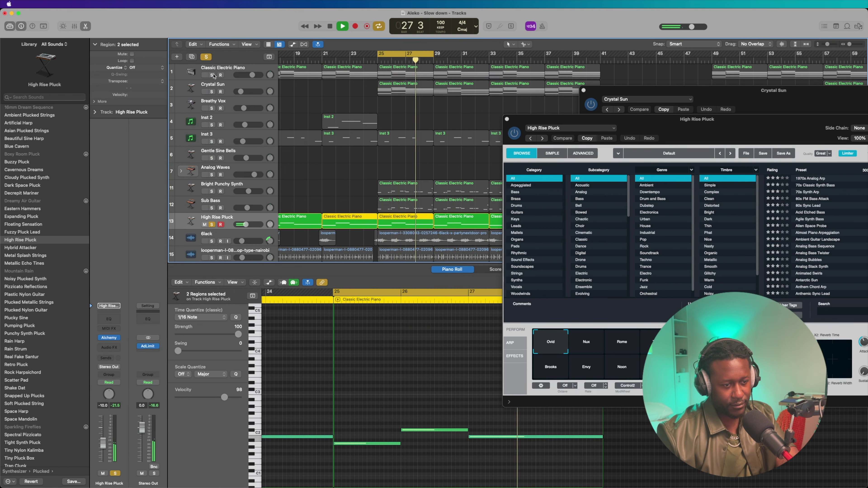
key("space")
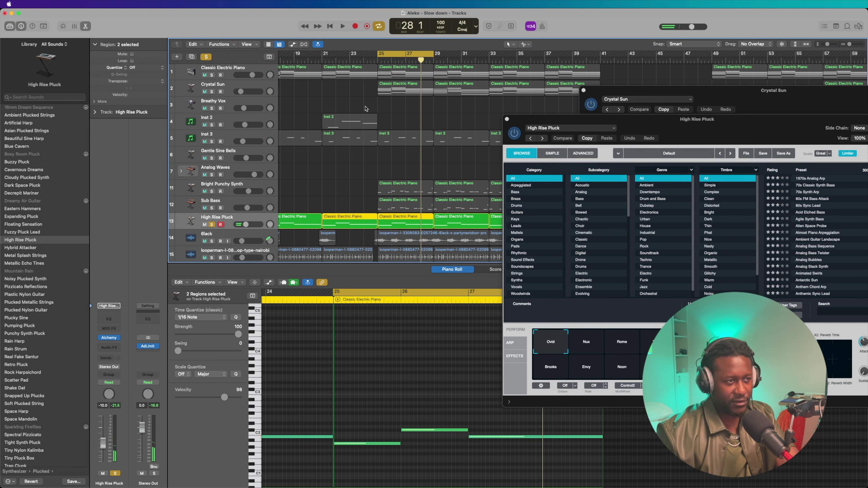
Solo Classic Electric Piano, Crystal Sun and Inst 3 along with High Rise Pluck and play the four parts together
scroll(346, 160, "down", 3)
scroll(345, 161, "up", 3)
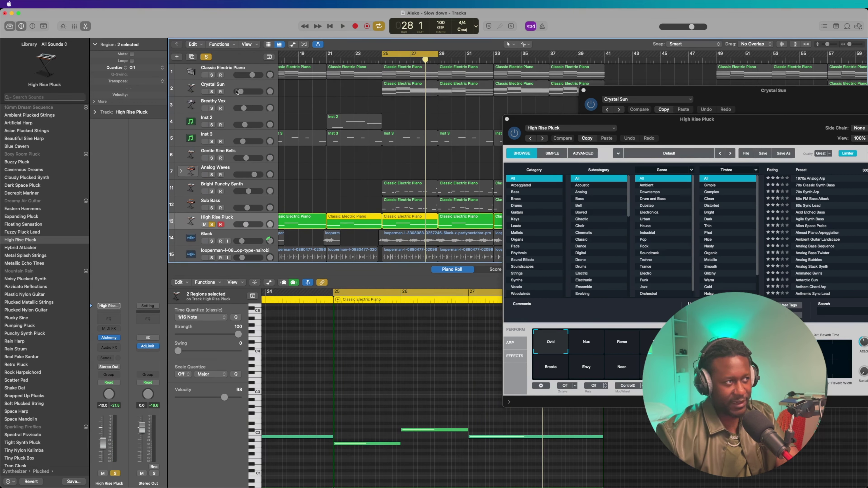
left_click(212, 75)
left_click(211, 92)
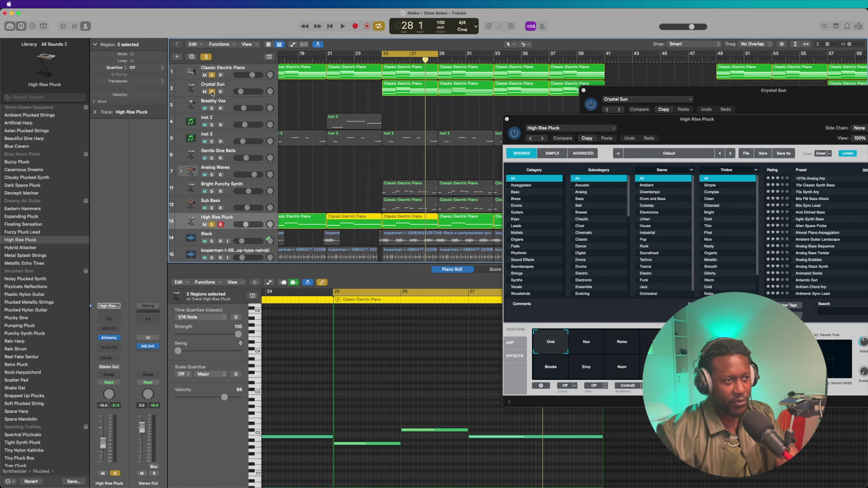
left_click(212, 142)
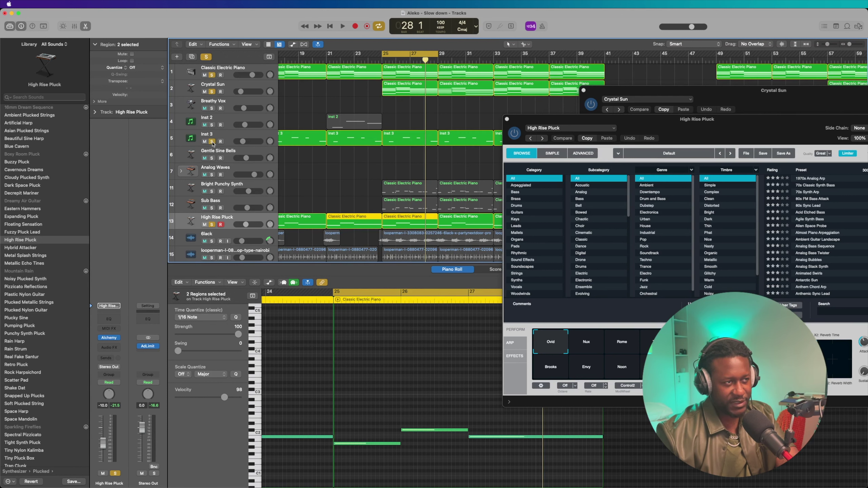
key("space")
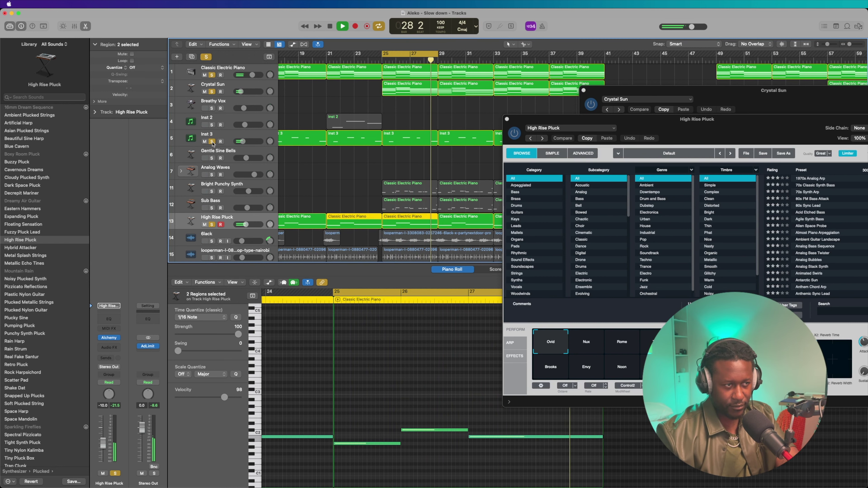
Stop playback, solo only the Black audio track, play its loop, and select the track to show its waveform
key("space")
scroll(292, 192, "down", 3)
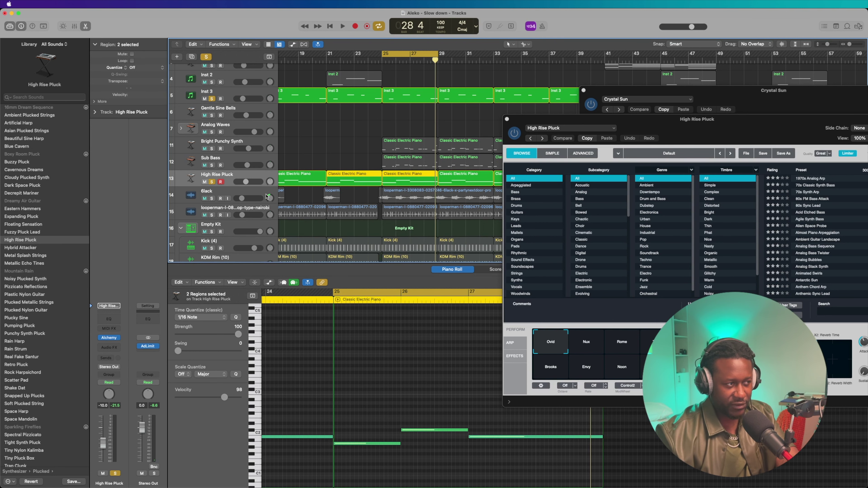
left_click(211, 201)
scroll(433, 186, "up", 3)
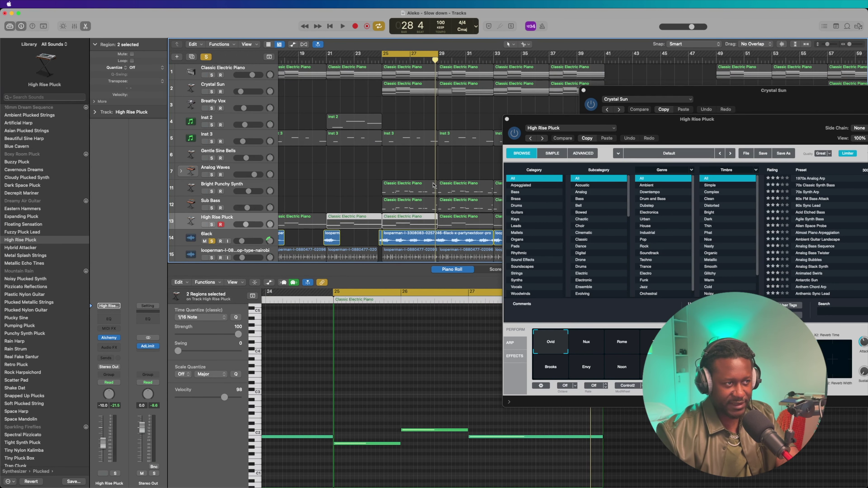
key("space")
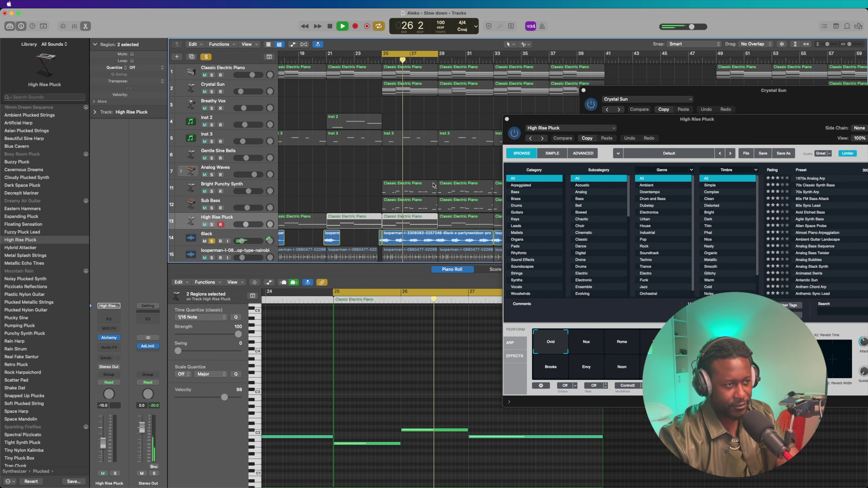
left_click(231, 235)
key("space")
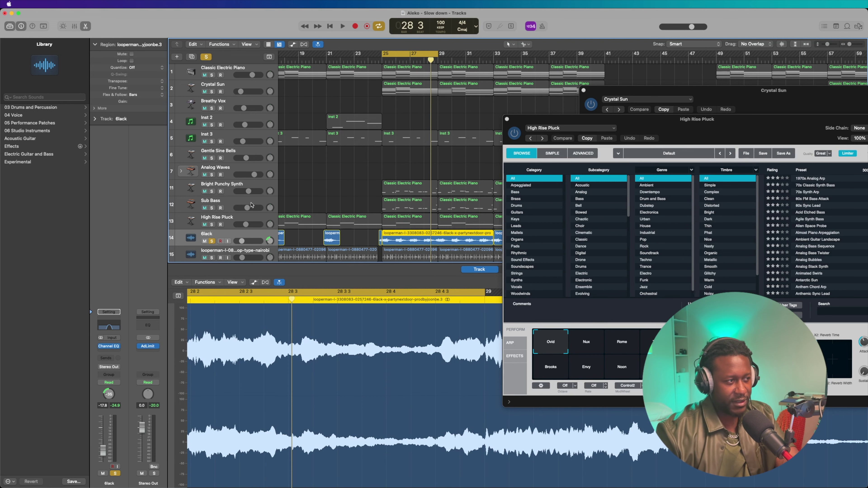
Solo only Sub Bass, play its part, close the High Rise Pluck instrument window, and stop playback
left_click(230, 204)
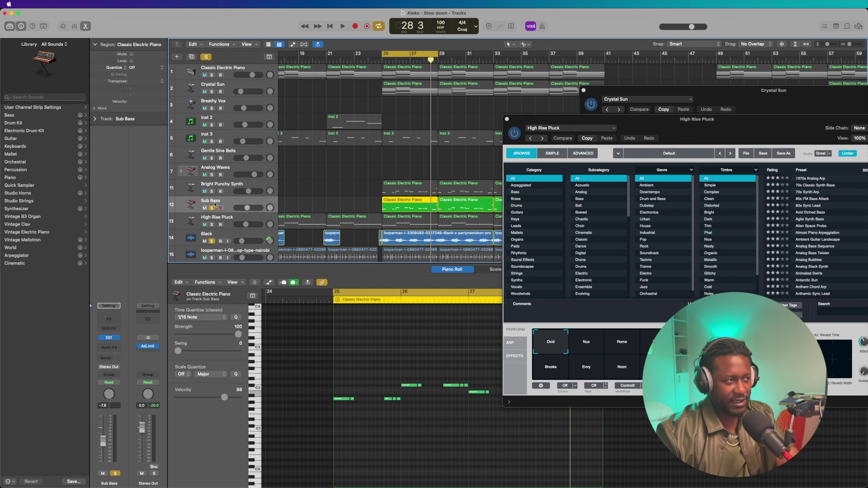
left_click(212, 241)
key("space")
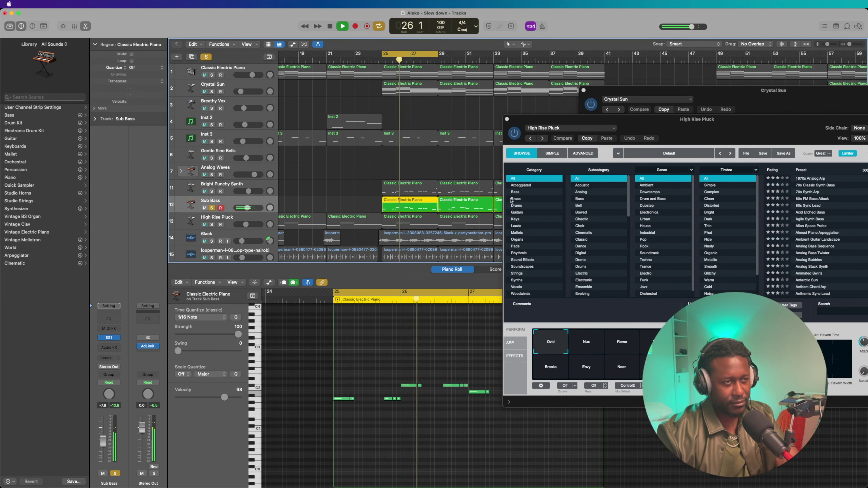
left_click(507, 119)
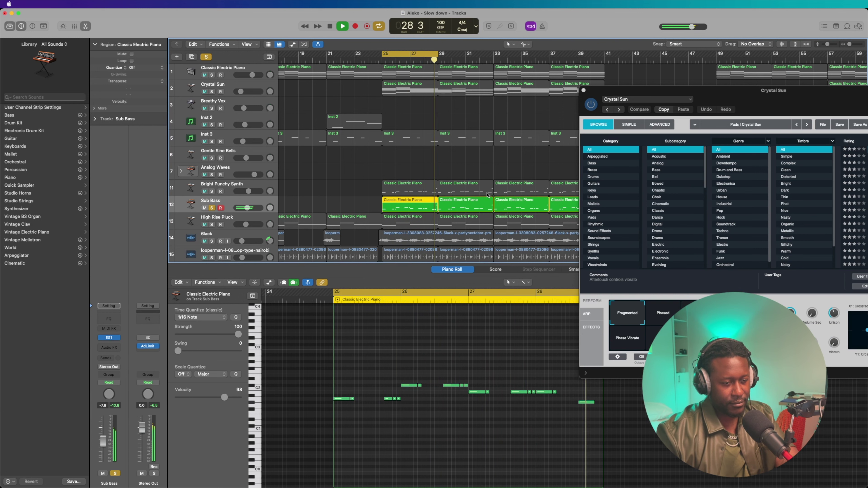
key("space")
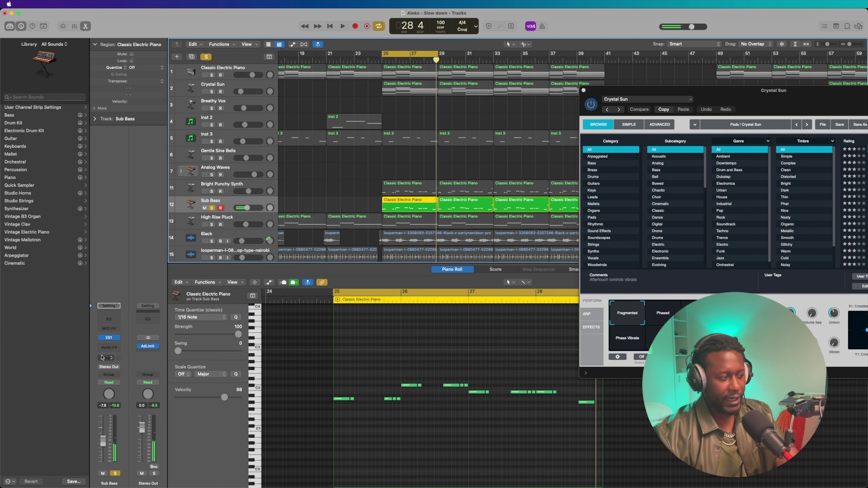
Open the ES1 instrument on the Sub Bass track and look through its Synth Bass presets
left_click(108, 337)
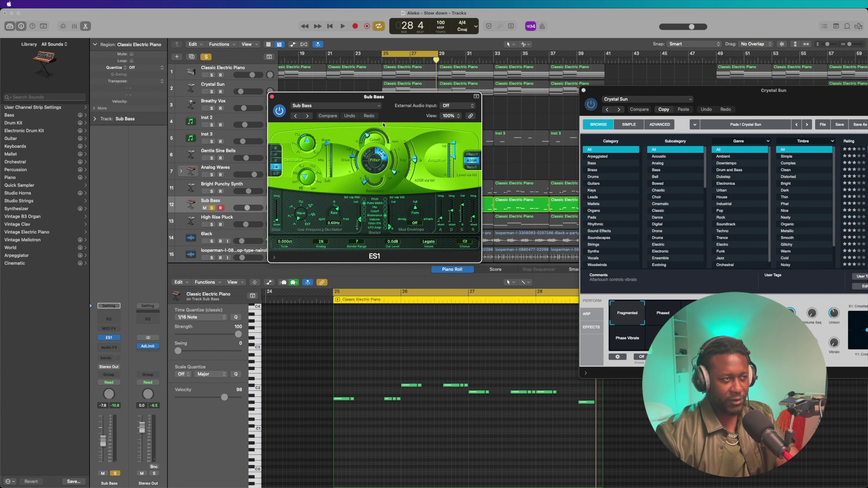
left_click(368, 107)
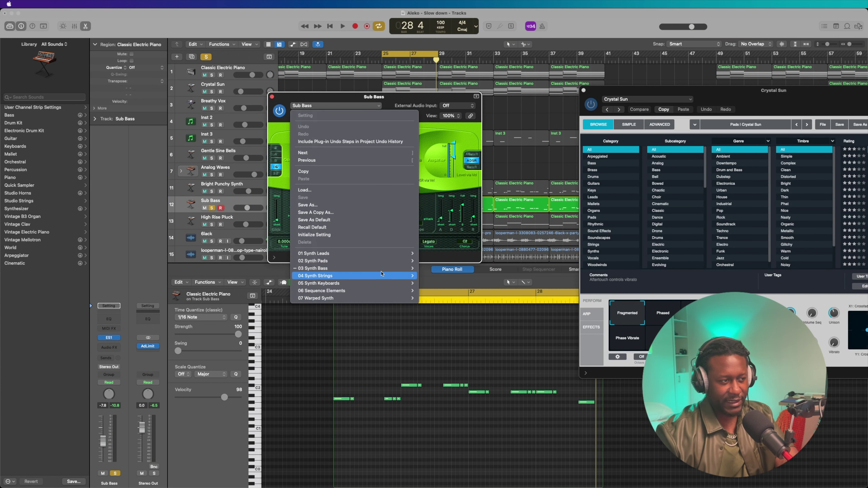
mouse_move(405, 268)
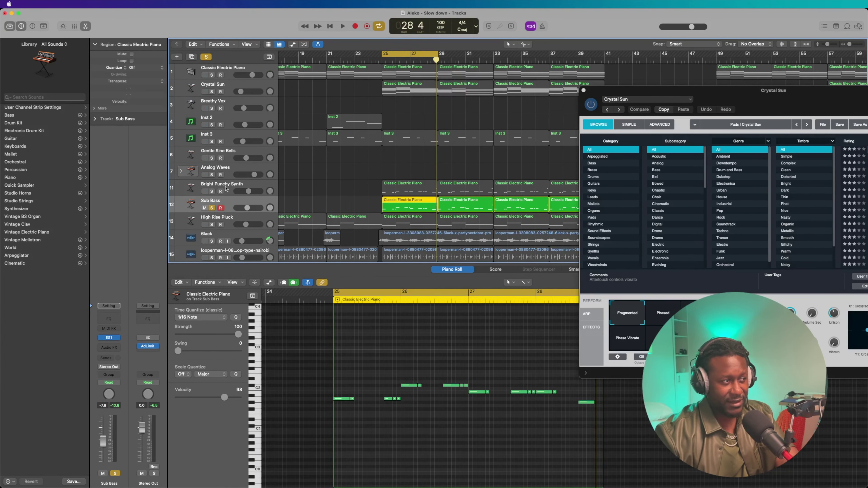
Open Alchemy on the Bright Punchy Synth track, solo only that track, play its part, and close the instrument window
left_click(226, 188)
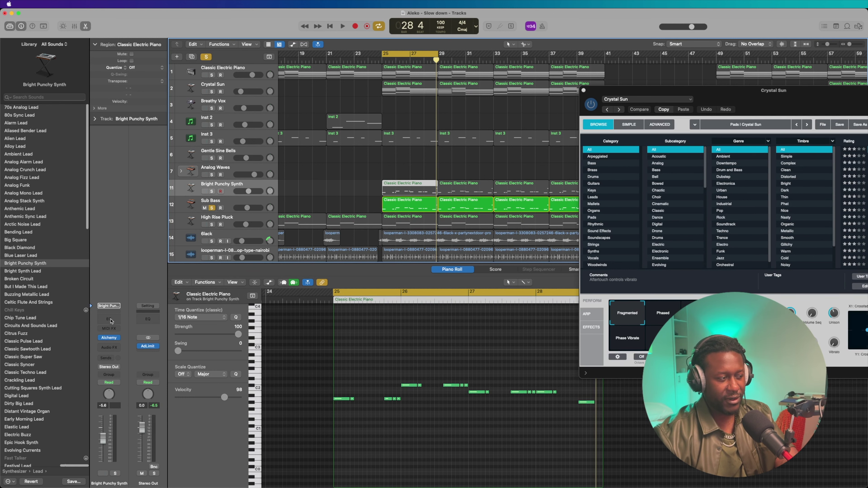
left_click(110, 338)
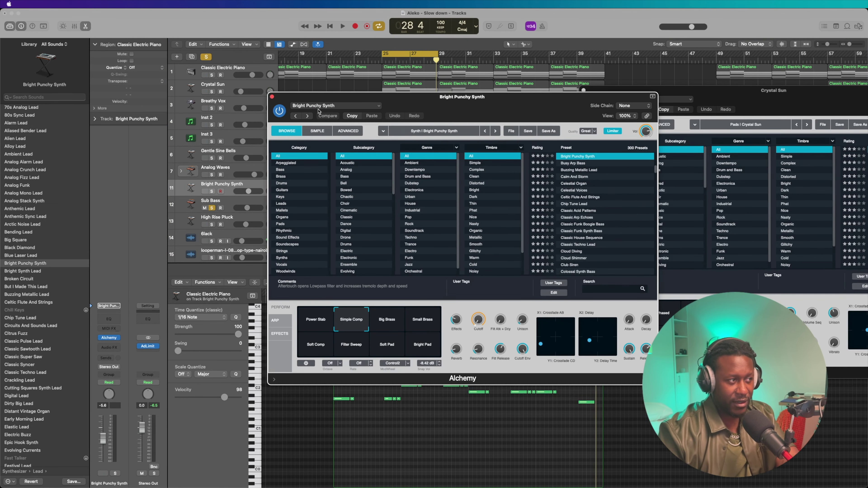
left_click(212, 192)
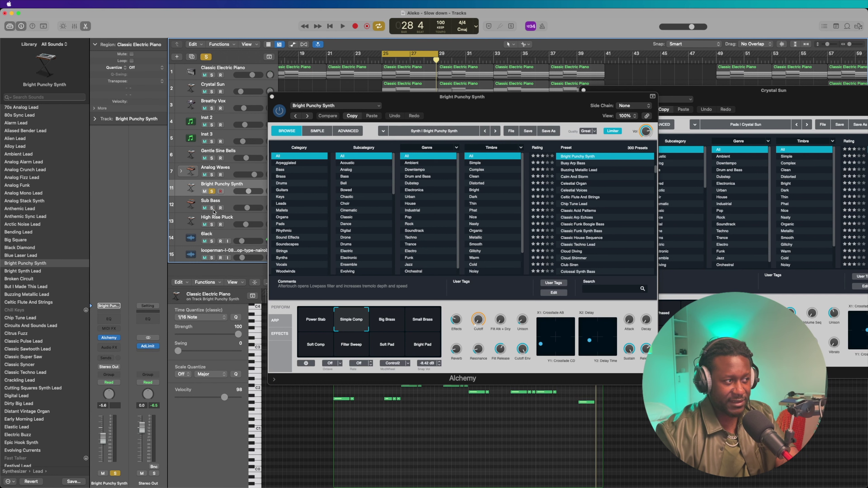
key("space")
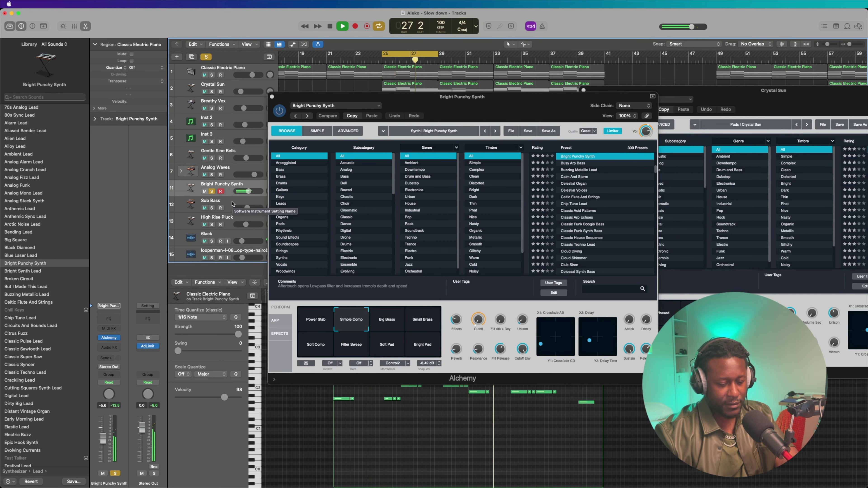
left_click(273, 96)
key("space")
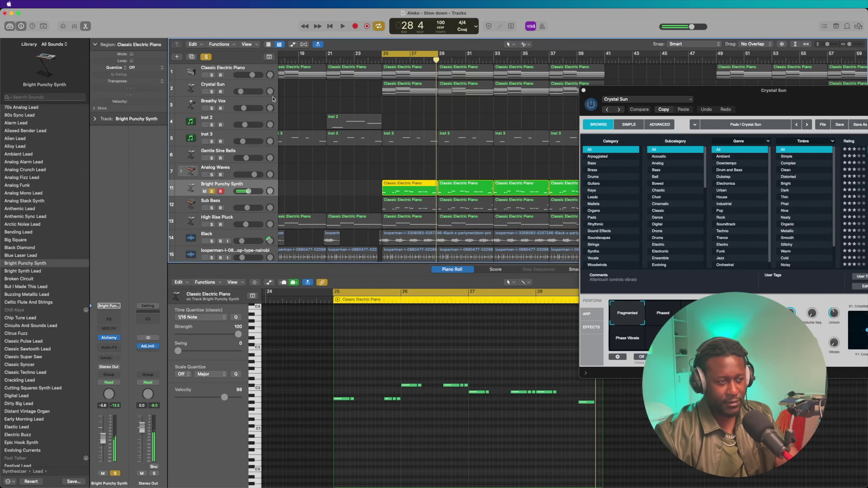
Solo Sub Bass along with Bright Punchy Synth, play the two bass layers together, and stop playback
left_click(212, 208)
key("space")
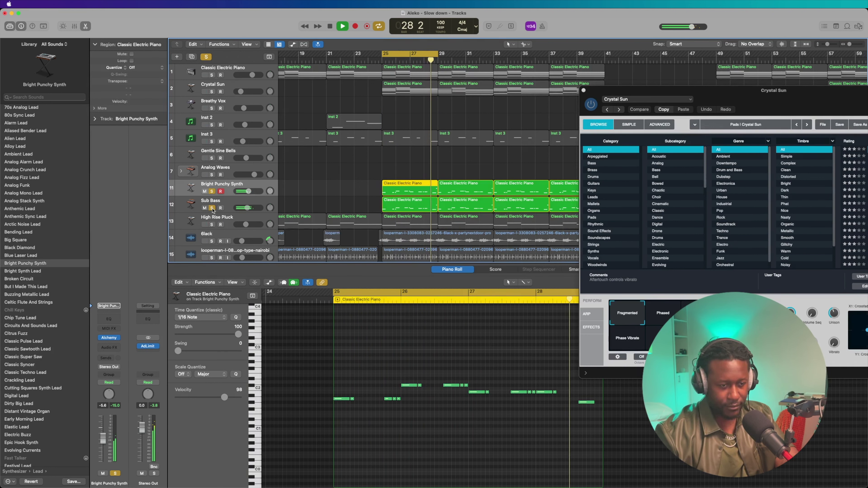
key("space")
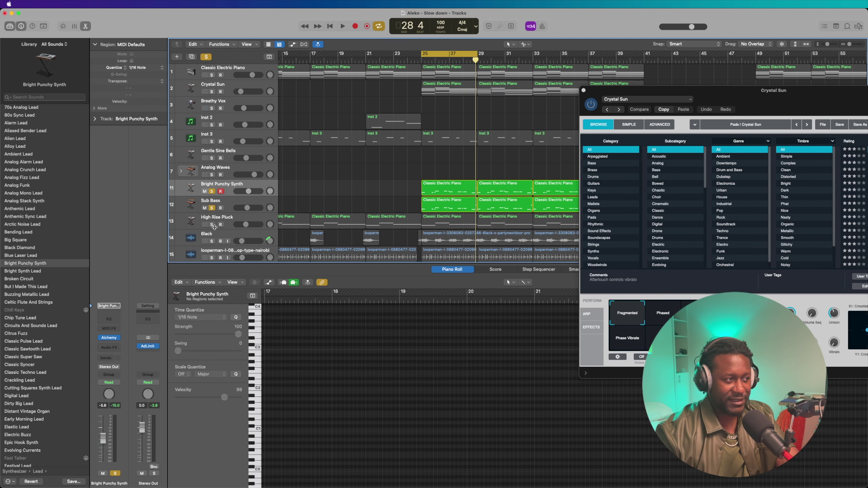
Add High Rise Pluck, Classic Electric Piano, Crystal Sun, Inst 2 and Black to the soloed bass tracks and play them together
left_click(213, 225)
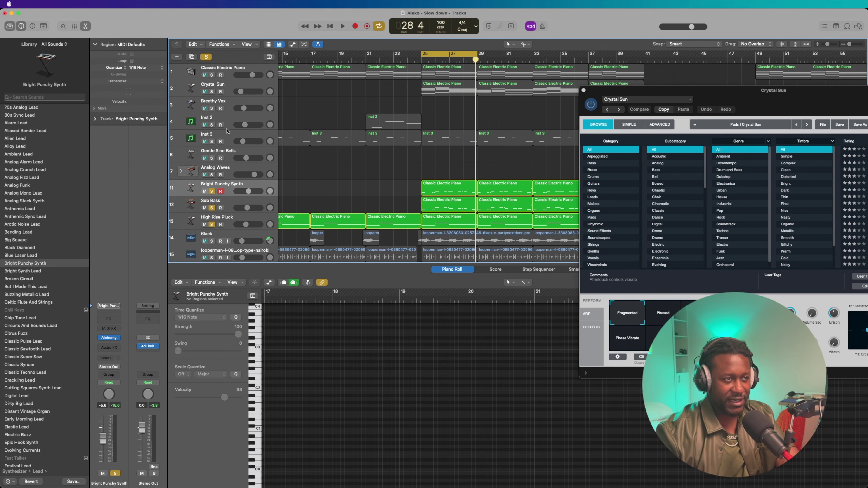
scroll(234, 113, "up", 2)
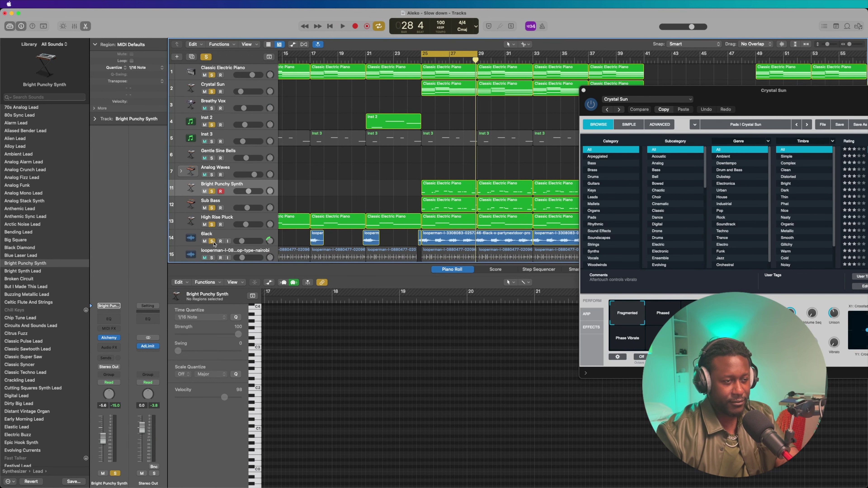
key("space")
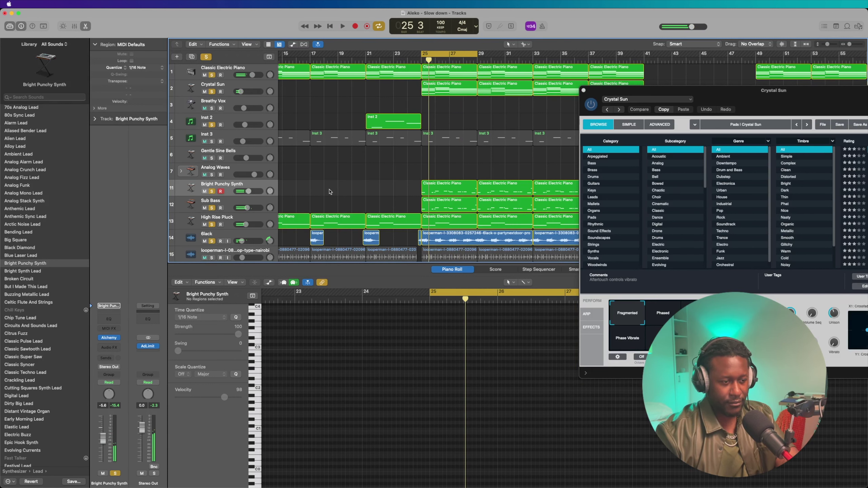
Solo only the KDM Rim (10) drum track, play its pattern, and stop playback
scroll(355, 202, "down", 5)
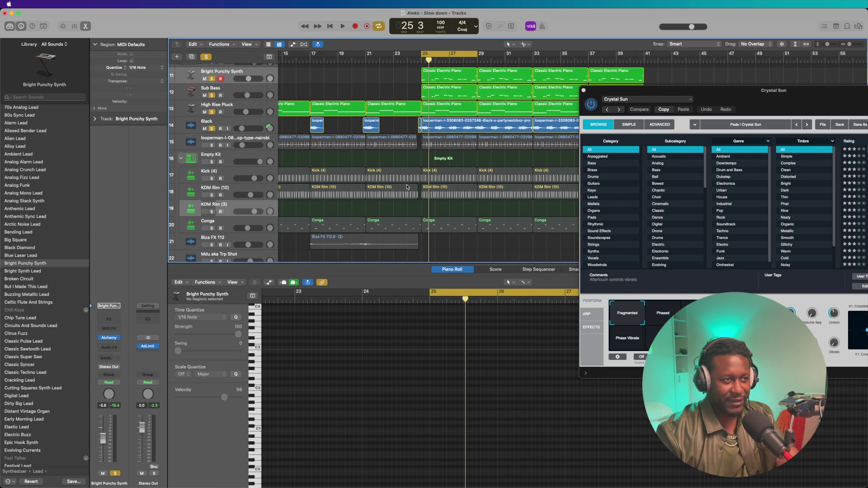
left_click(211, 180)
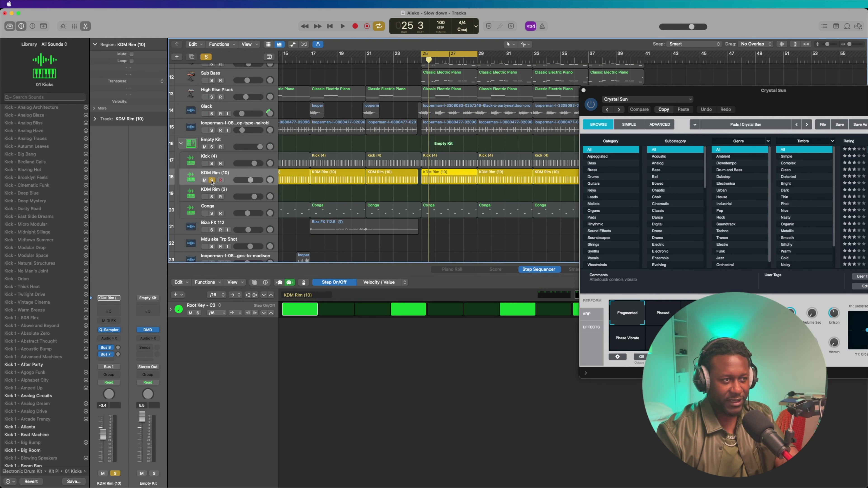
key("space")
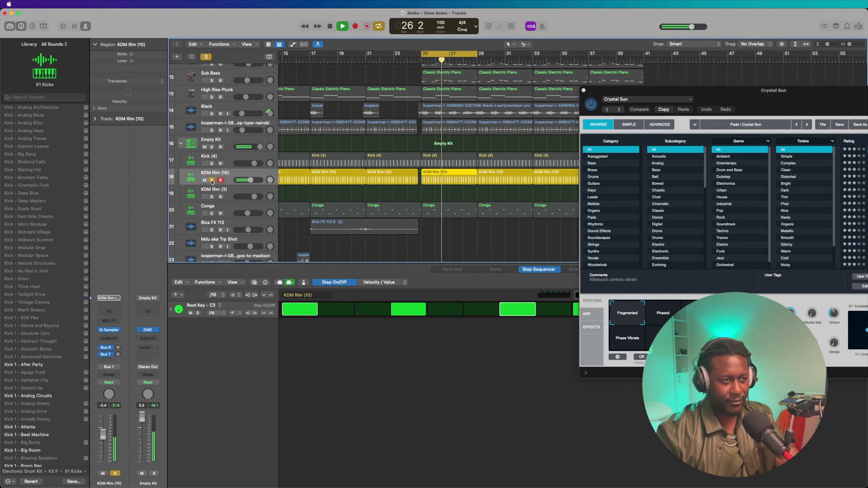
key("space")
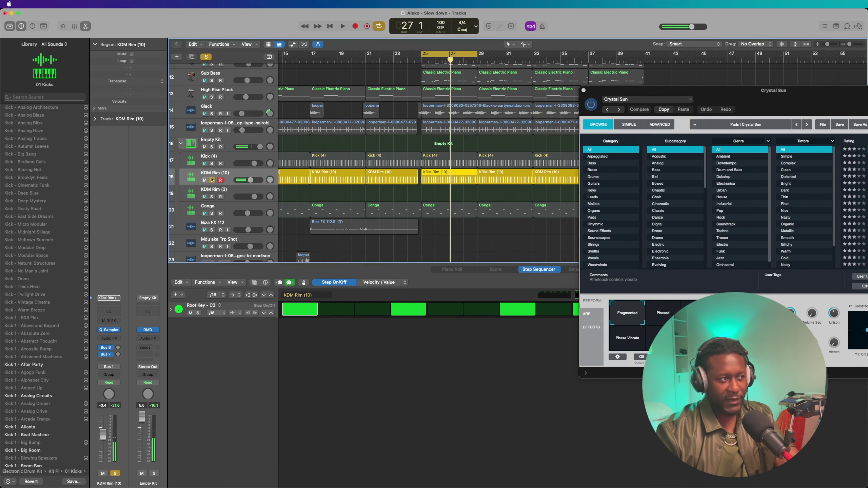
Solo Kick (4) along with KDM Rim (10), play both, and show the kick region's step pattern
left_click(212, 164)
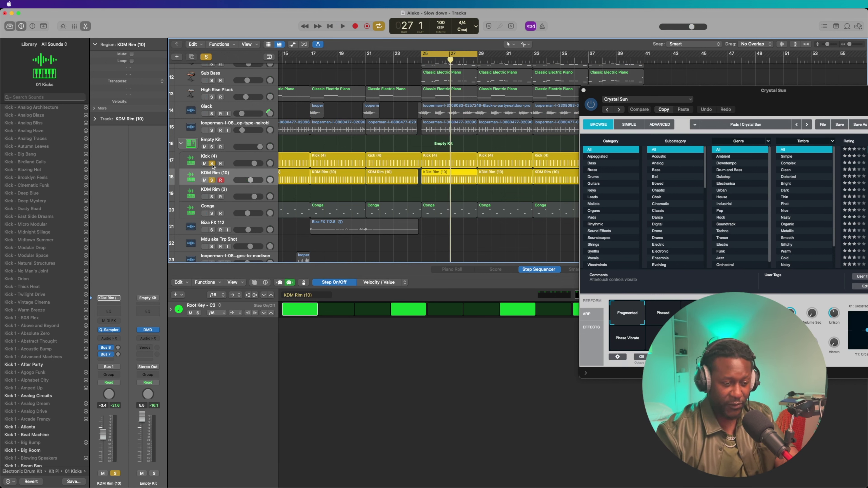
key("space")
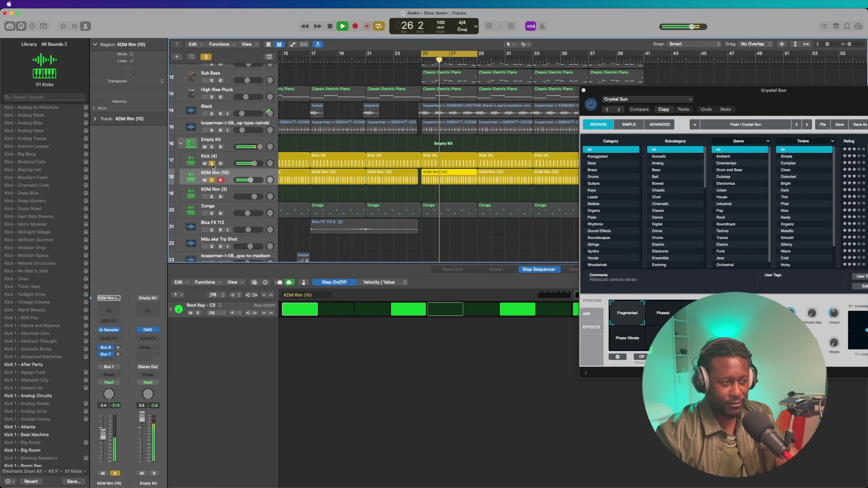
left_click(435, 161)
key("space")
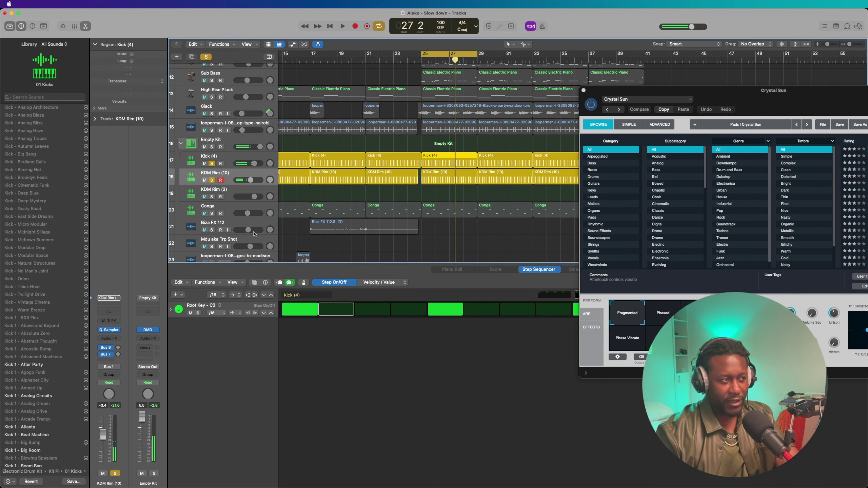
Add Conga to the soloed kick and rim tracks, play the three together, and stop playback
left_click(212, 213)
key("space")
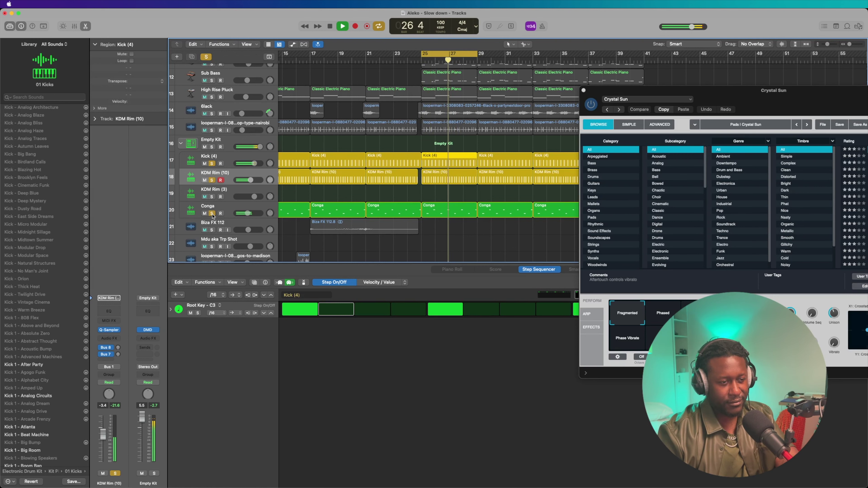
key("space")
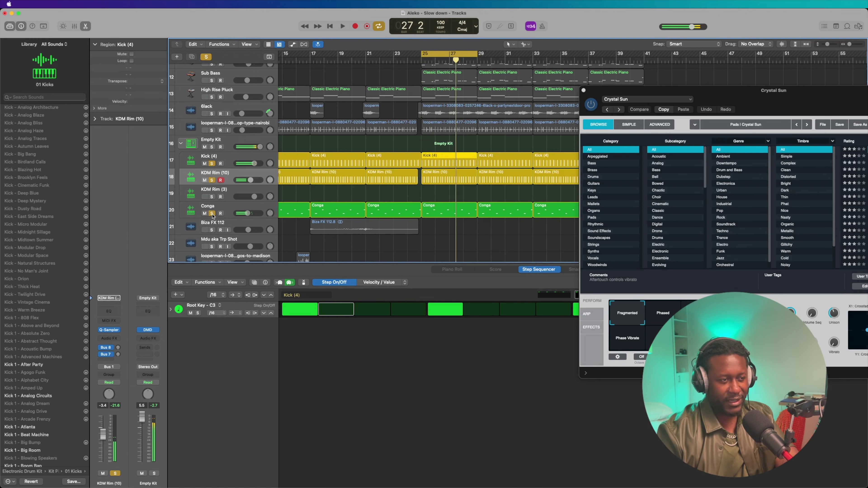
Add the looperman nairobi loop on track 15 to the soloed drums, play them together, and stop playback
scroll(306, 200, "up", 3)
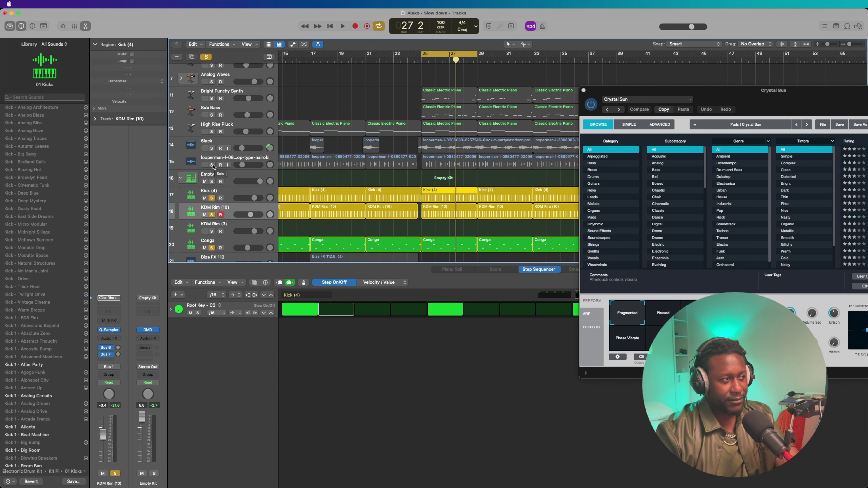
left_click(212, 165)
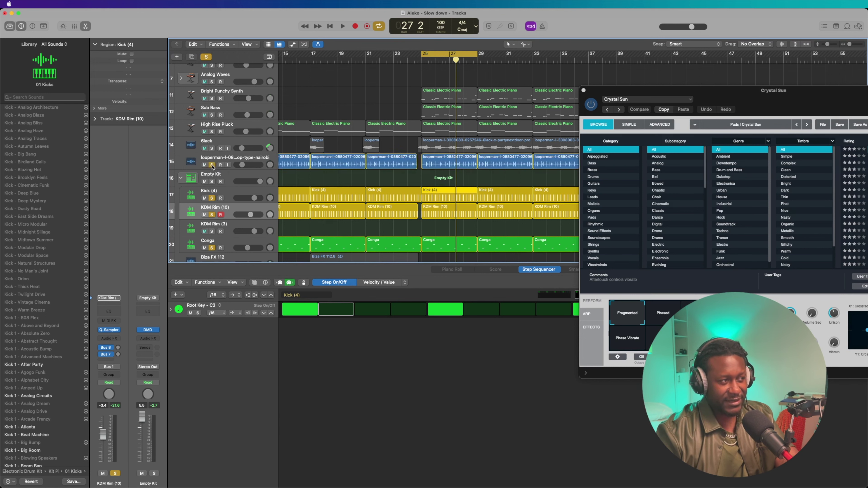
key("space")
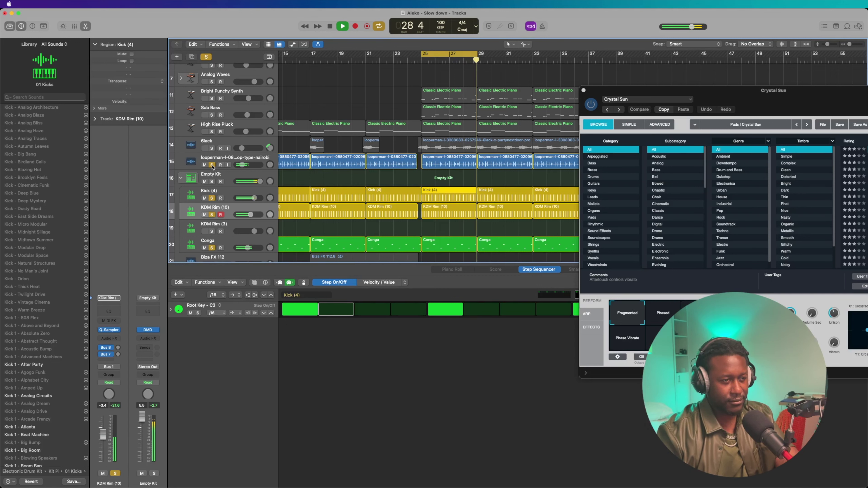
key("space")
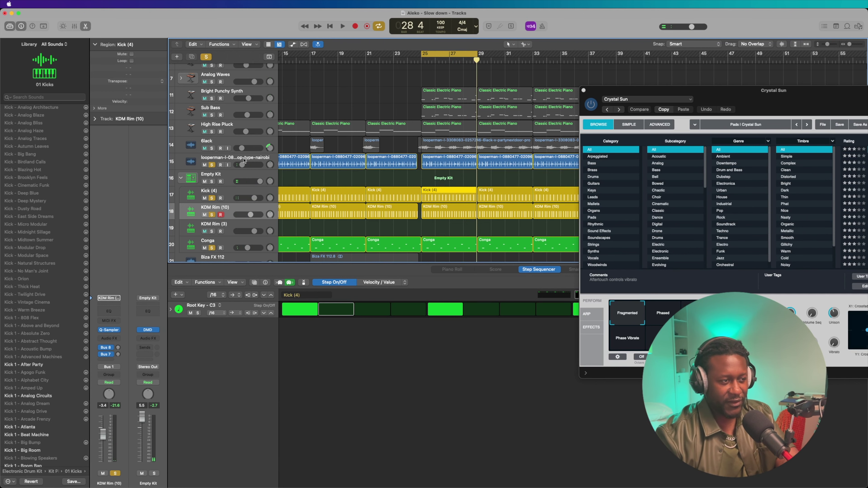
scroll(387, 143, "up", 8)
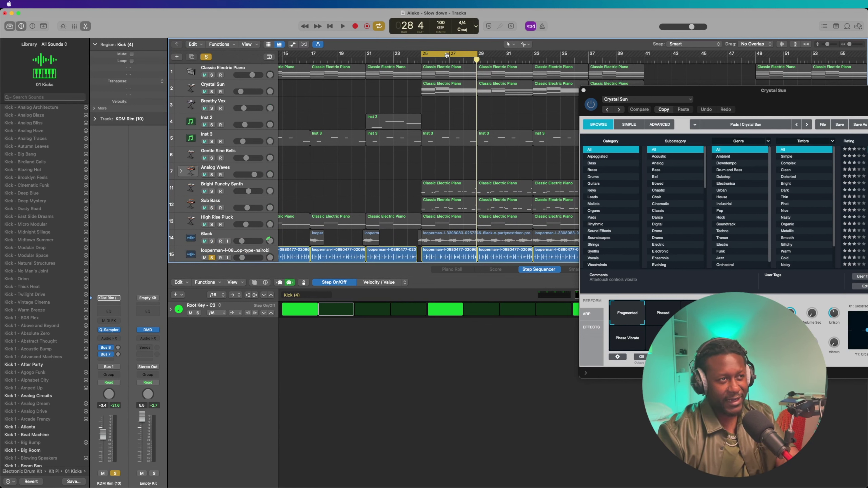
Move the cycle range to bars 21–25, open the Arcade instrument on the Inst 2 track, and solo that track
left_click_drag(447, 55, 392, 55)
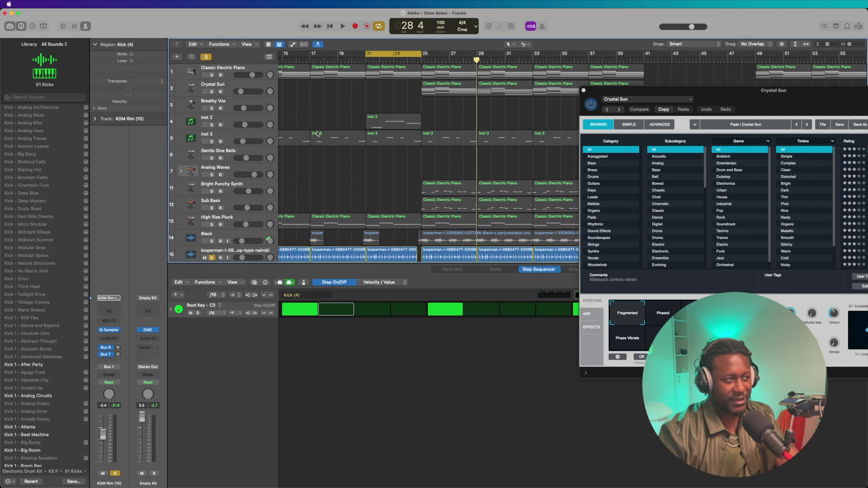
left_click(229, 123)
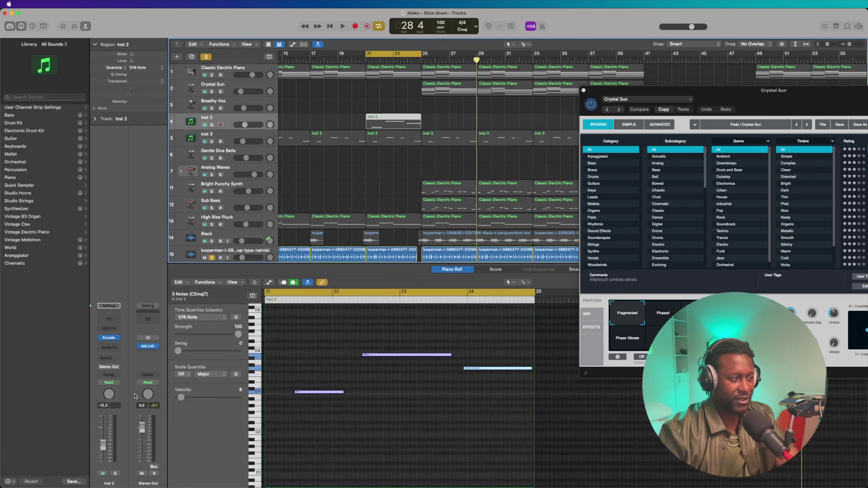
left_click(110, 338)
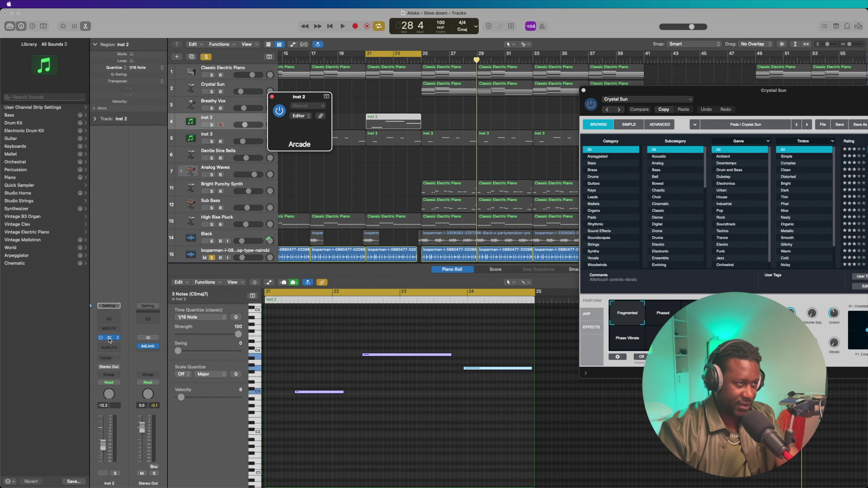
key("s")
Audition several sample keys of Arcade's Distant Voices sound one after another and close the instrument window
left_click(443, 338)
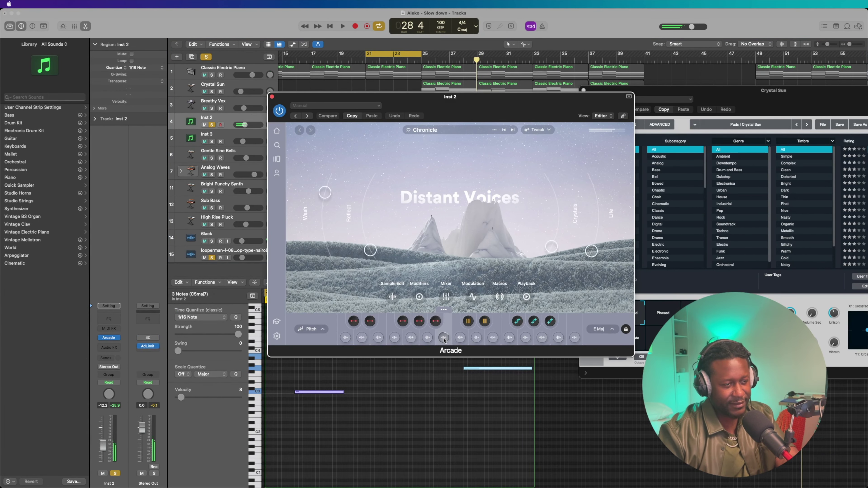
left_click(461, 338)
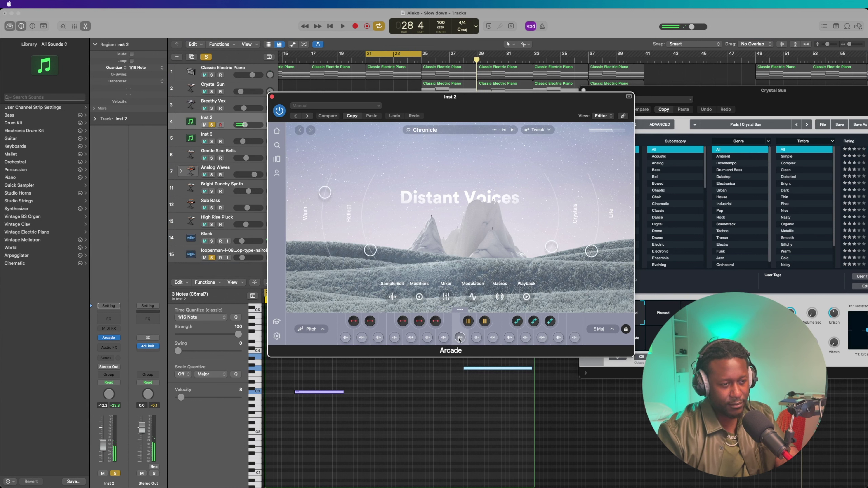
left_click(476, 337)
left_click(493, 338)
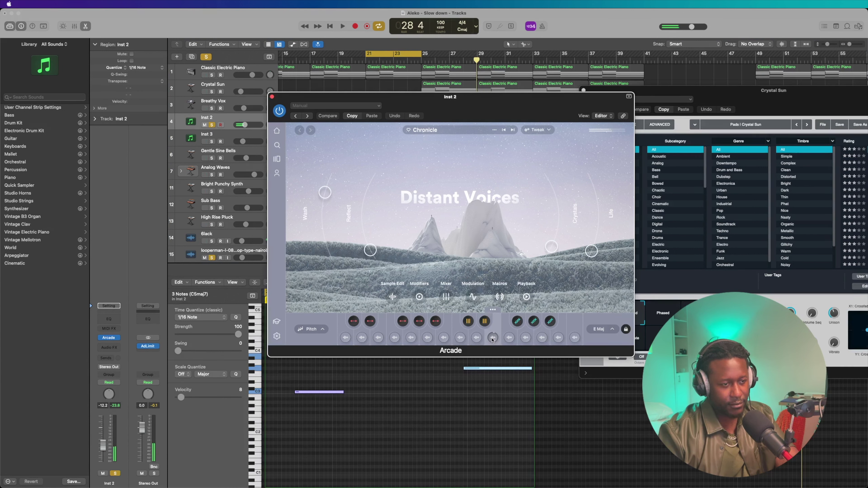
left_click(272, 97)
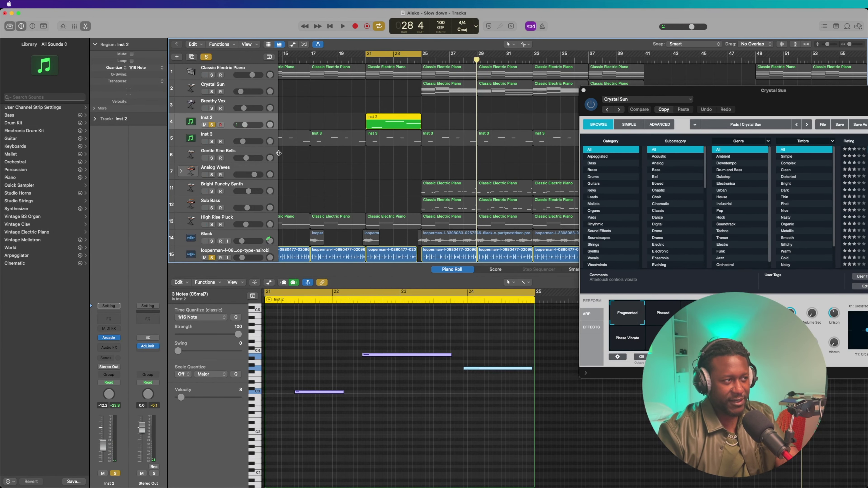
Clear all solos, solo only Inst 2, play its part in the cycle range, and stop playback
left_click(205, 57)
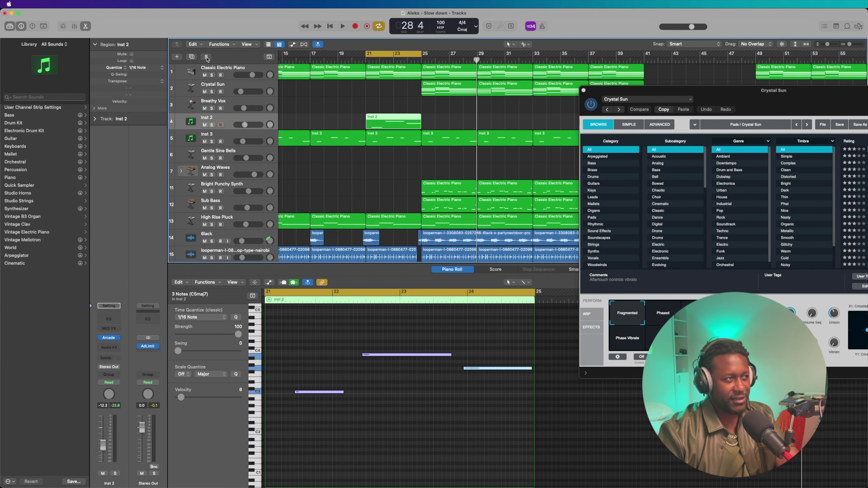
left_click(211, 124)
key("space")
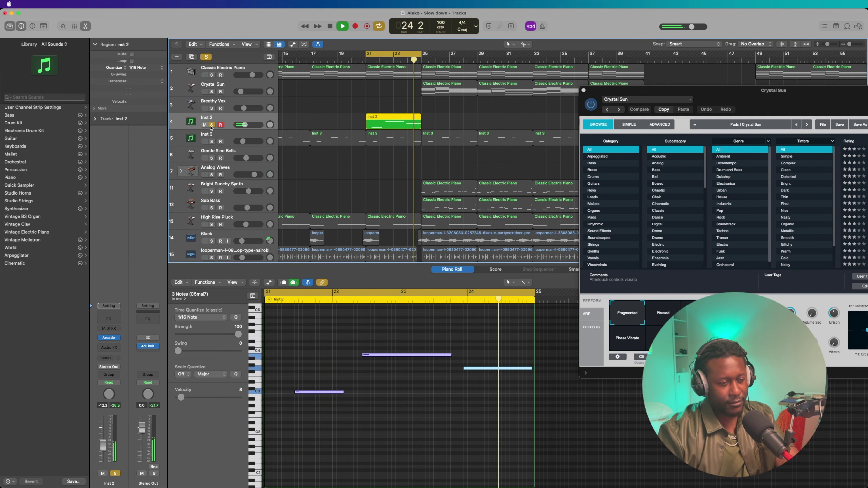
key("space")
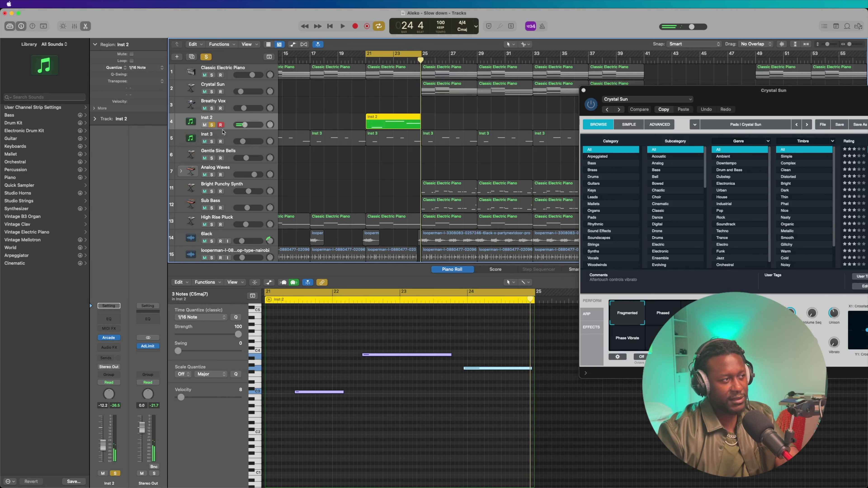
Add Inst 3 to the soloed Inst 2 track, play both together, and stop playback
left_click(212, 143)
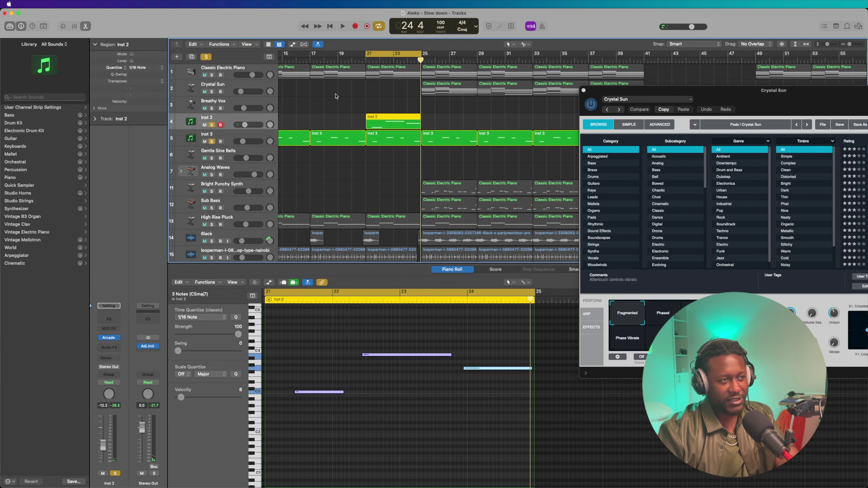
scroll(391, 111, "right", 2)
scroll(391, 111, "left", 5)
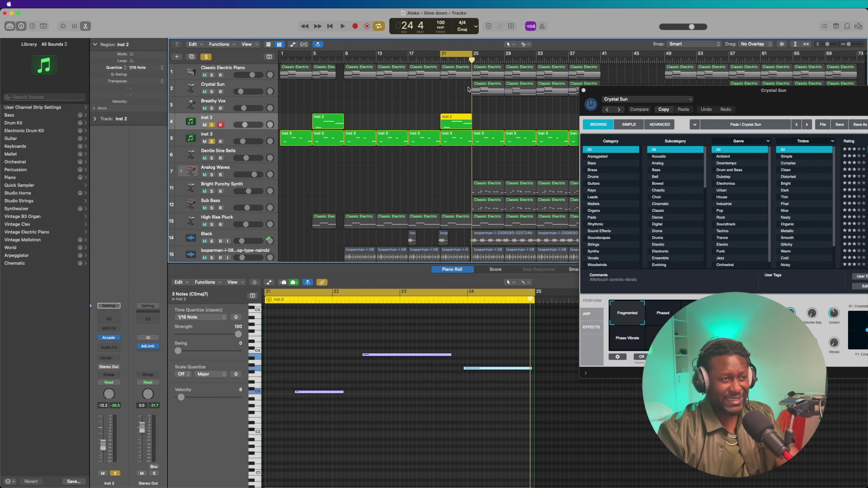
key("space")
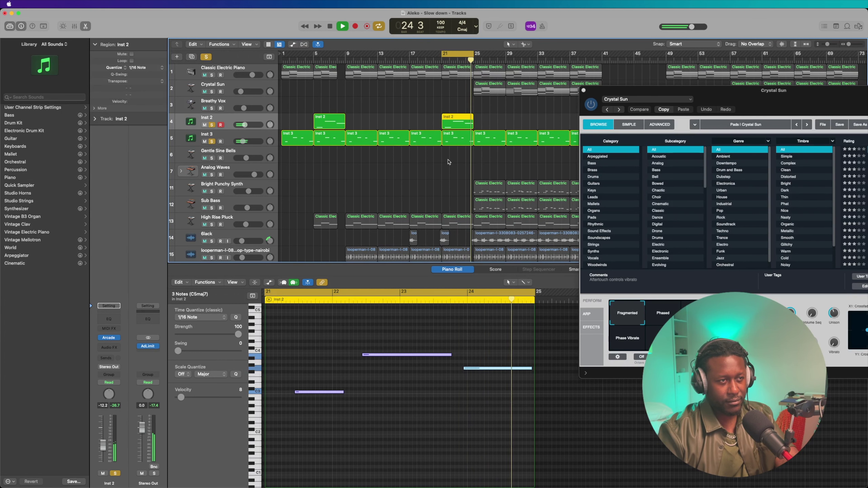
key("space")
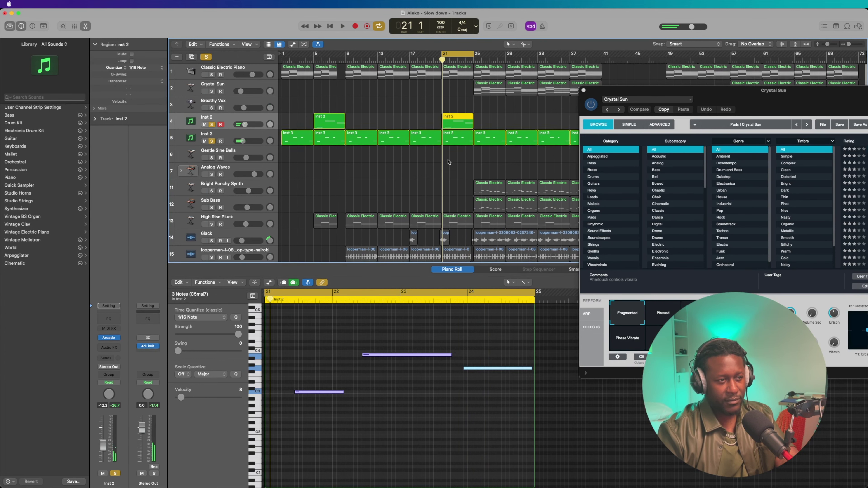
Move the cycle range to bars 17–21, solo only the Biza FX 112 track, play its effect, and stop playback
scroll(448, 162, "down", 10)
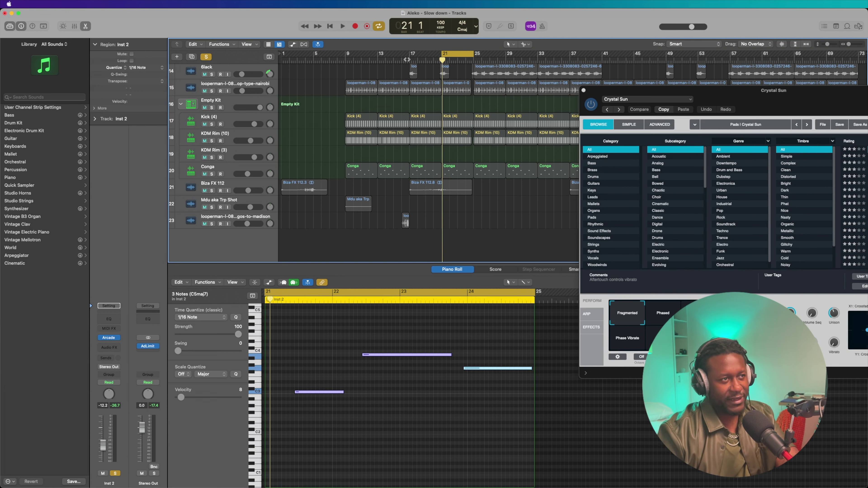
scroll(404, 112, "up", 3)
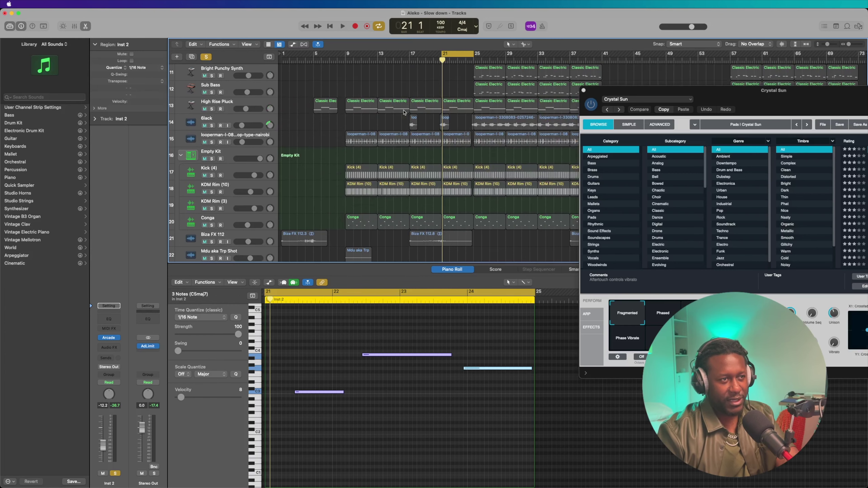
scroll(404, 112, "down", 3)
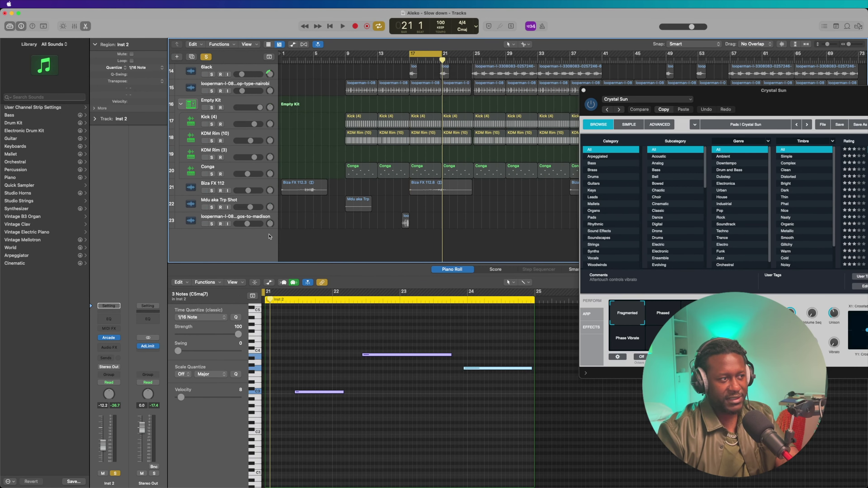
left_click(212, 191)
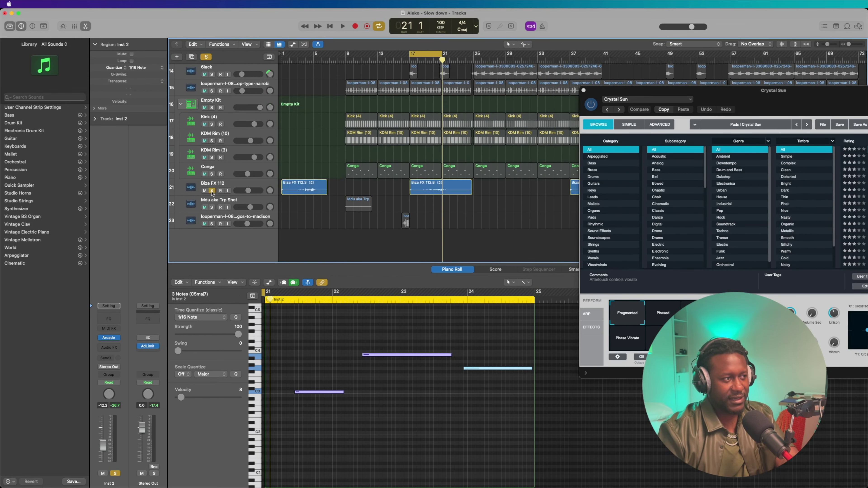
left_click(206, 57)
key("space")
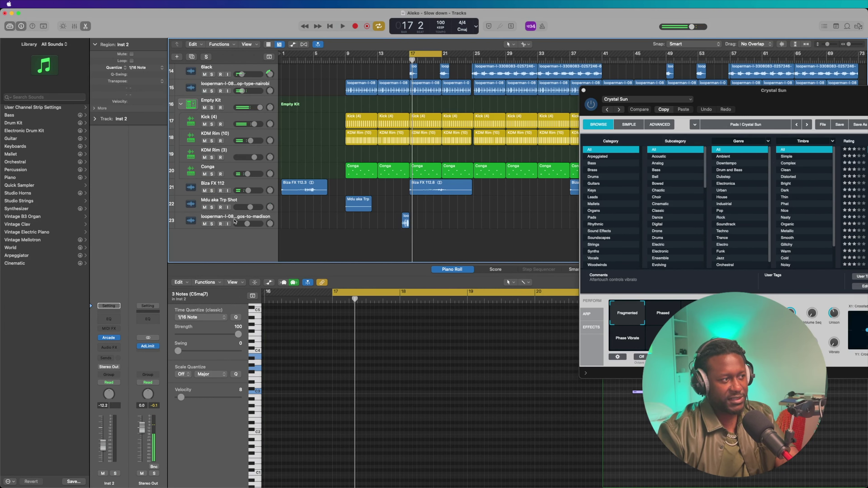
left_click(212, 208)
left_click(212, 191)
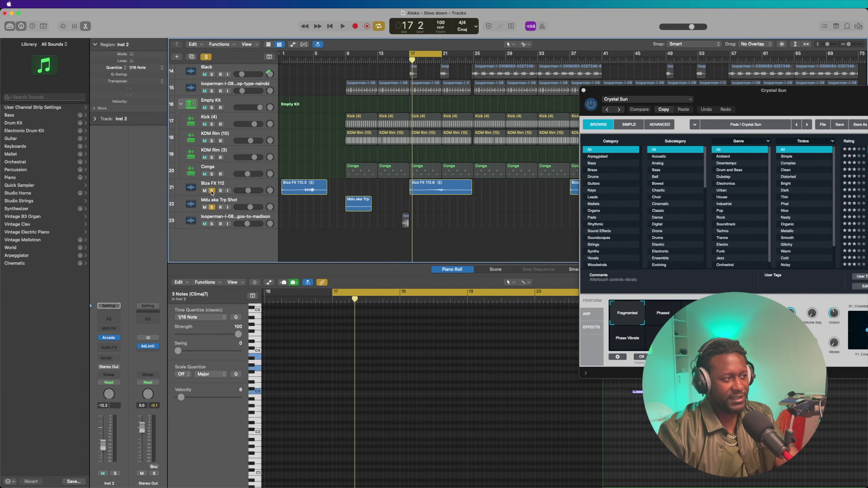
left_click(212, 208)
key("space")
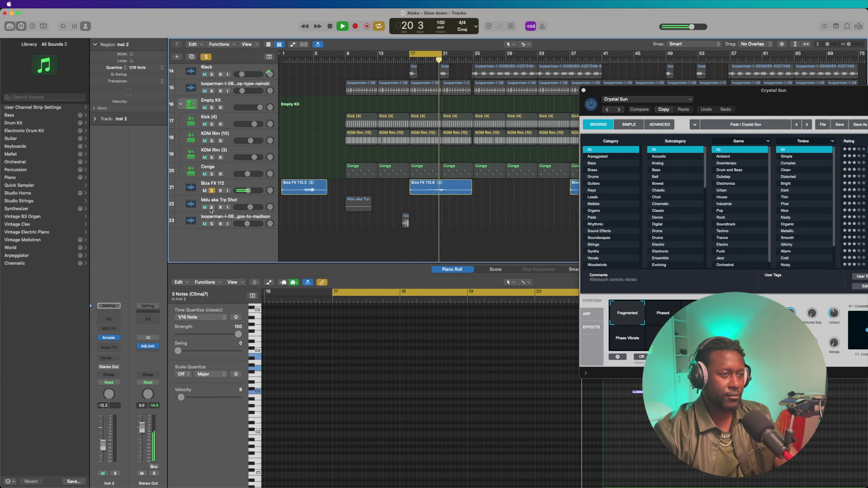
key("space")
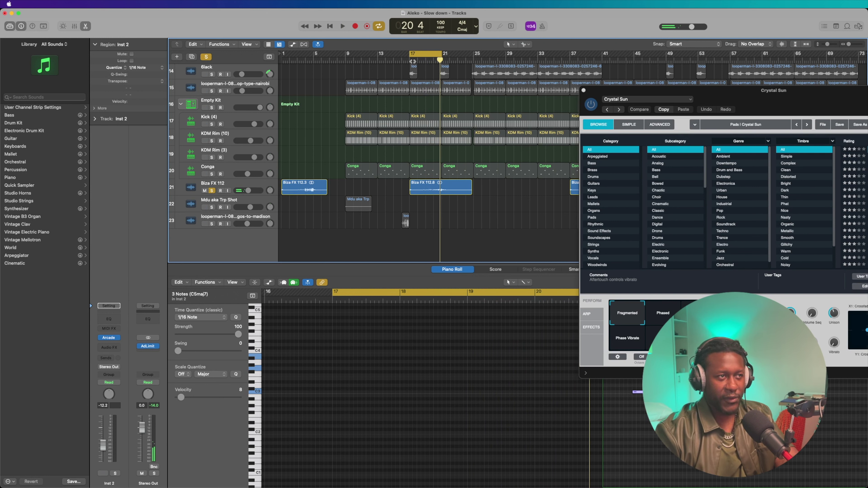
Move the cycle range to bars 16–20, solo only the looperman madison loop on track 23, play it, and stop playback
left_click_drag(415, 55, 407, 56)
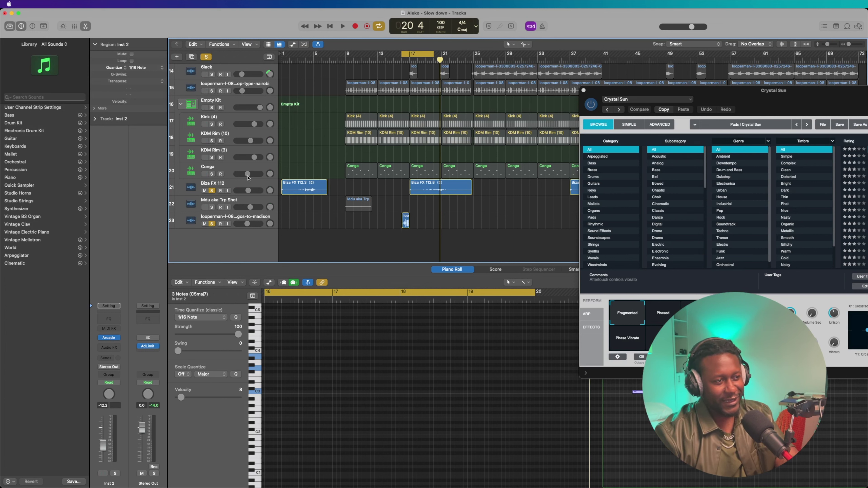
left_click(211, 190)
key("space")
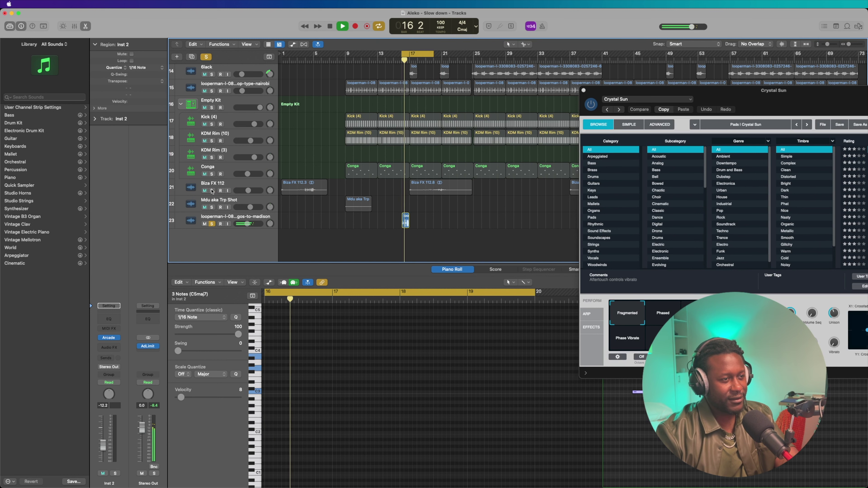
key("space")
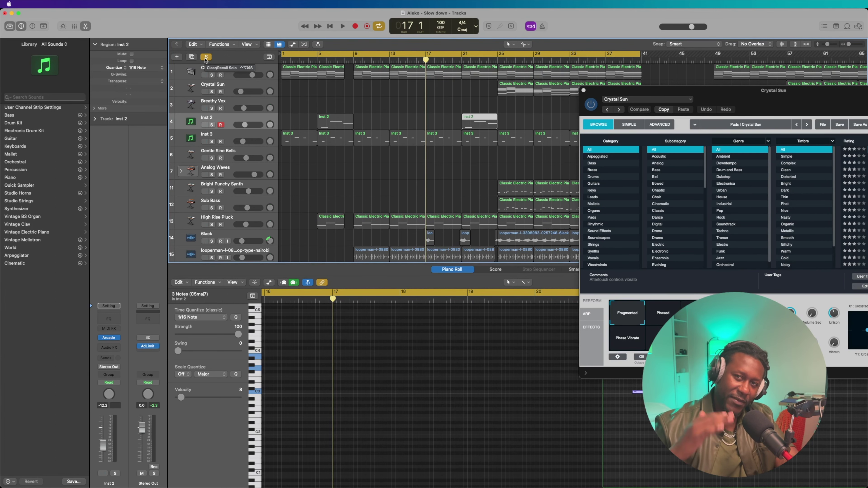
Clear all solos and play the full arrangement from bar 1 with the cycle range spanning the whole beat
left_click(206, 60)
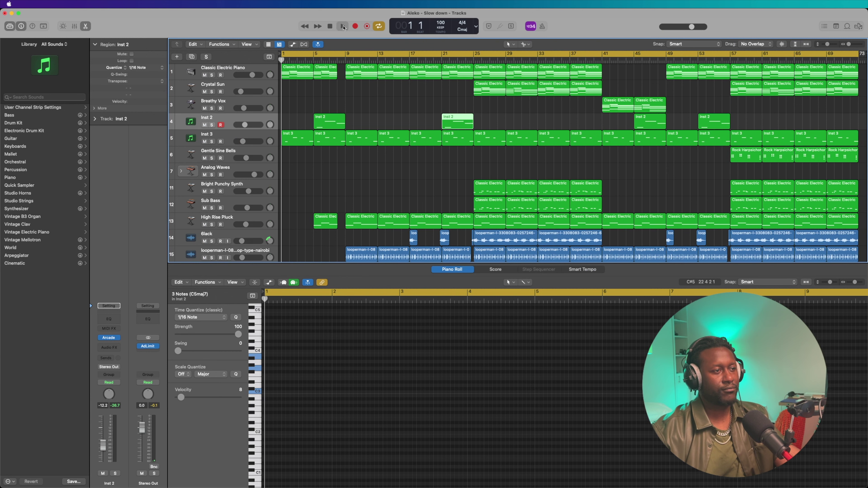
left_click(343, 26)
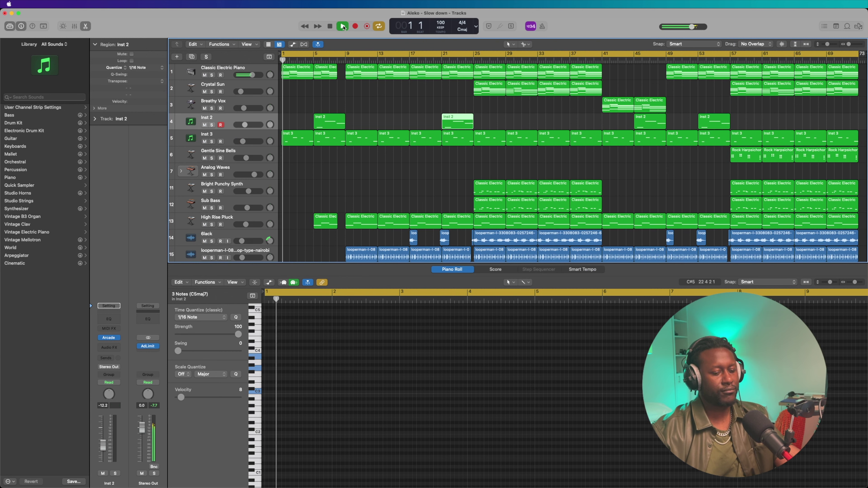